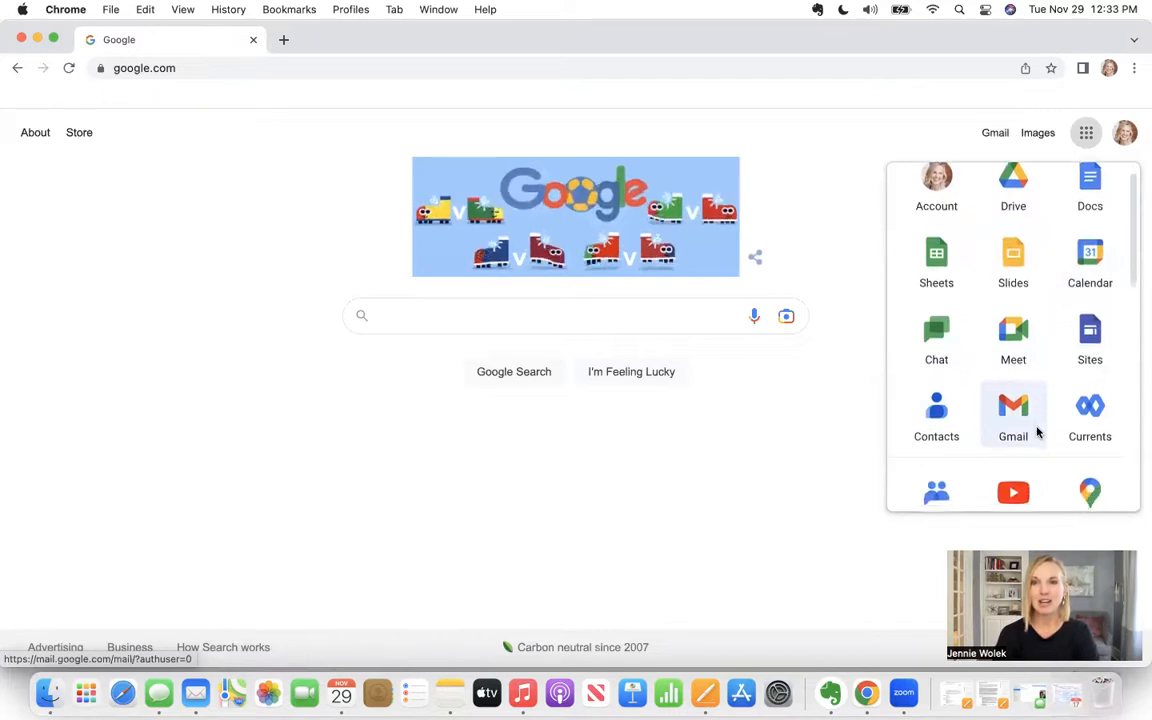
Step: Open Google Forms from the Google apps list and create a new blank form
scroll(1037, 431, "down", 5)
scroll(1037, 431, "down", 3)
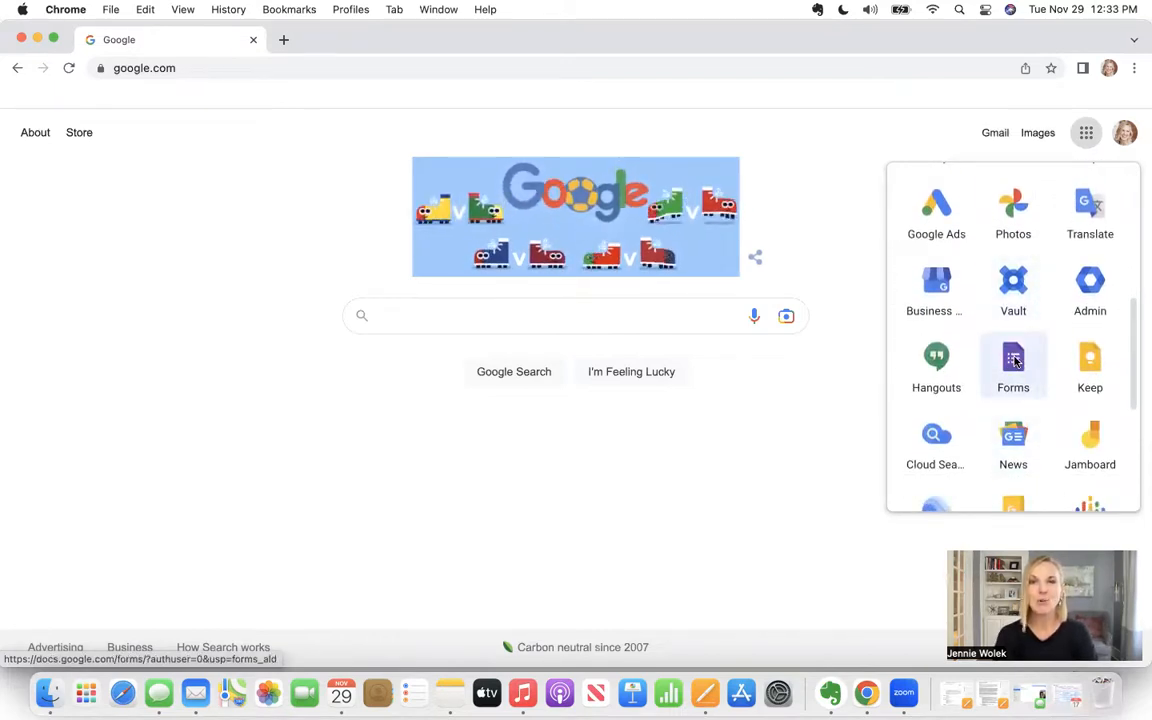
left_click(1014, 362)
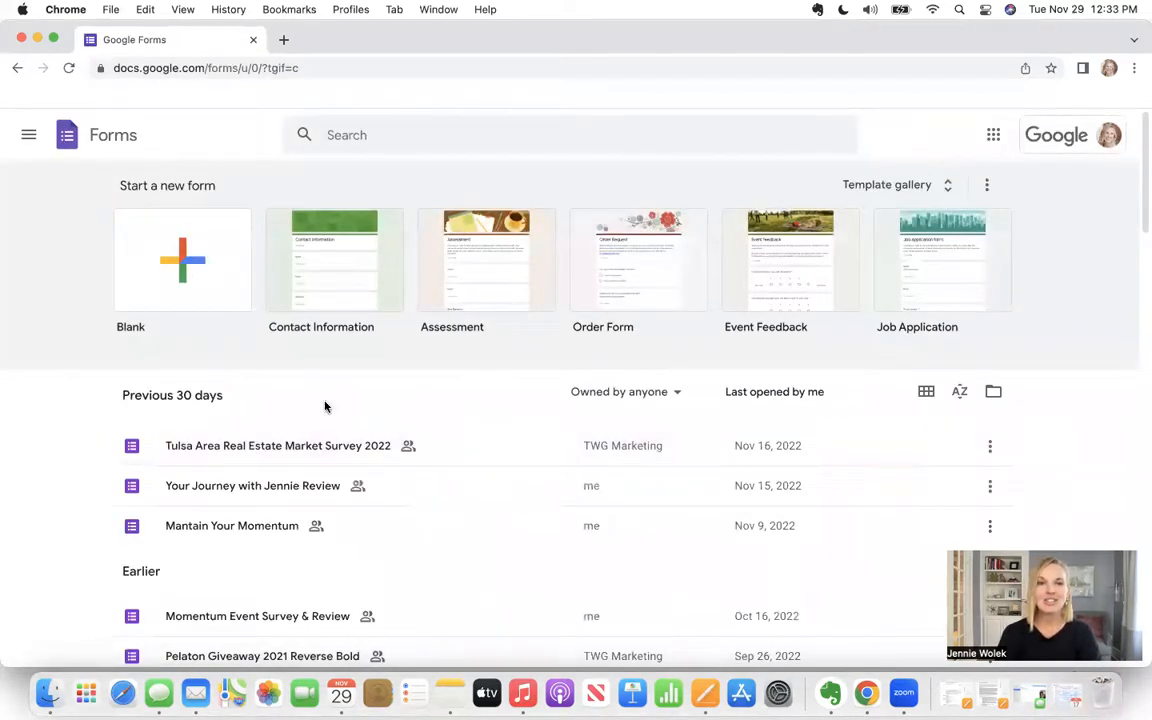
scroll(244, 535, "down", 5)
scroll(244, 535, "up", 5)
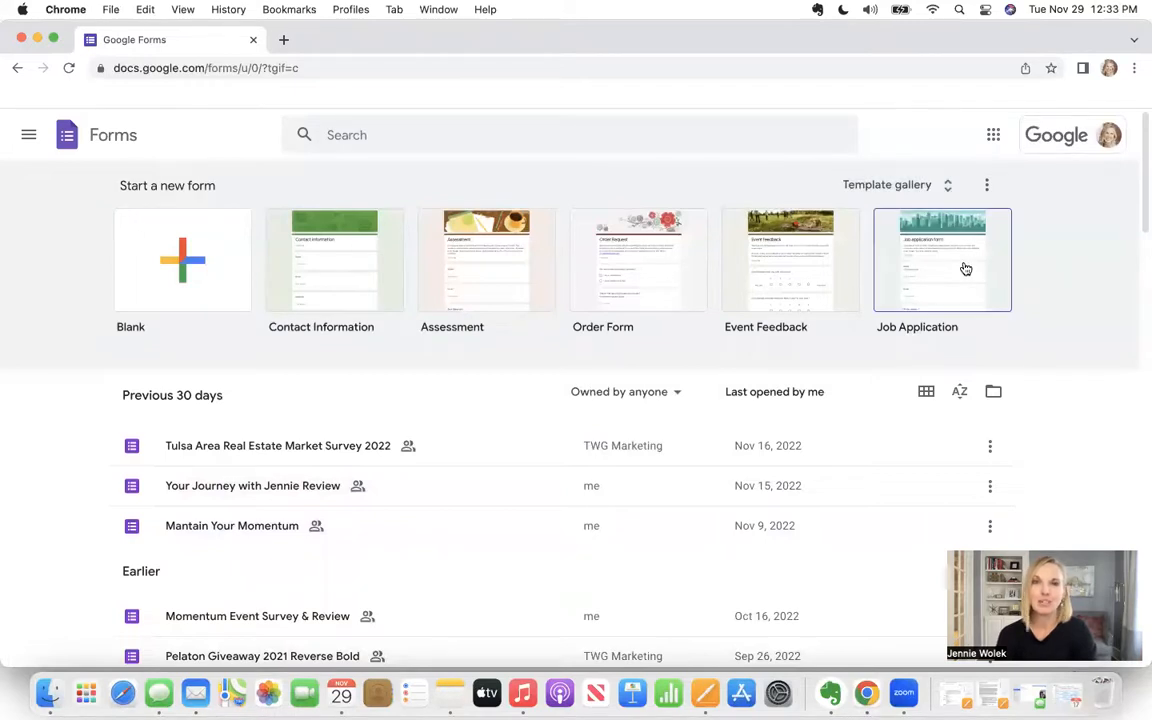
left_click(183, 259)
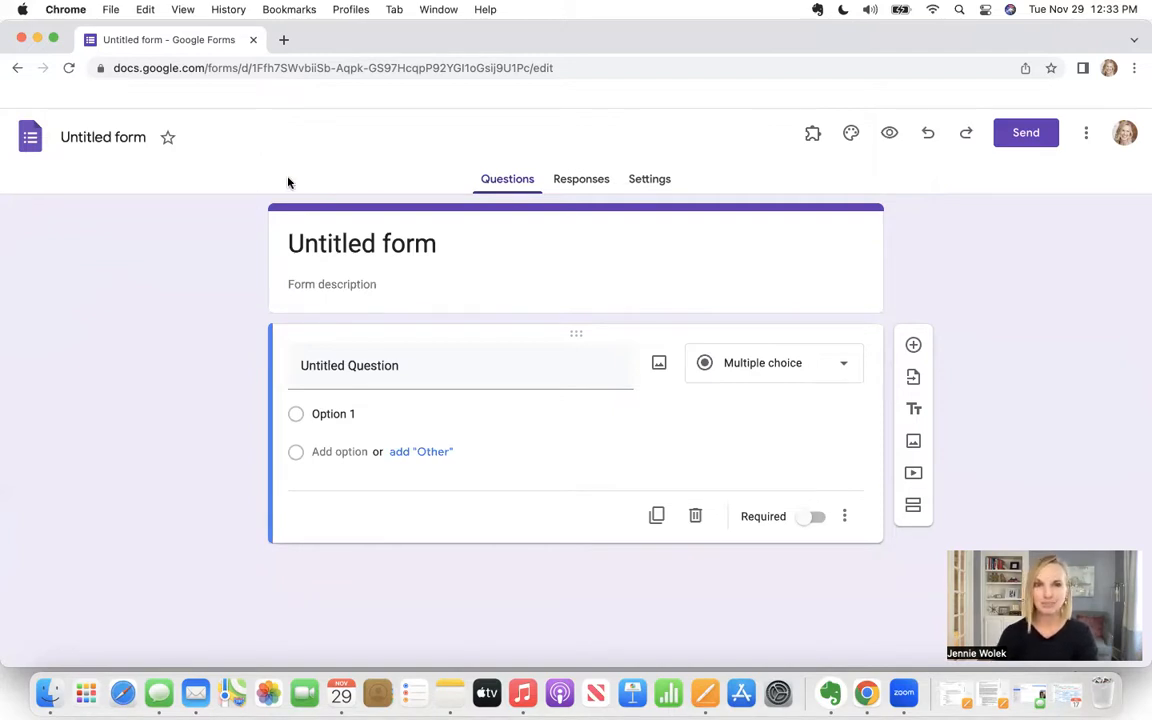
Step: Title the form "Test" and give the form file the same name
left_click(285, 224)
triple_click(328, 236)
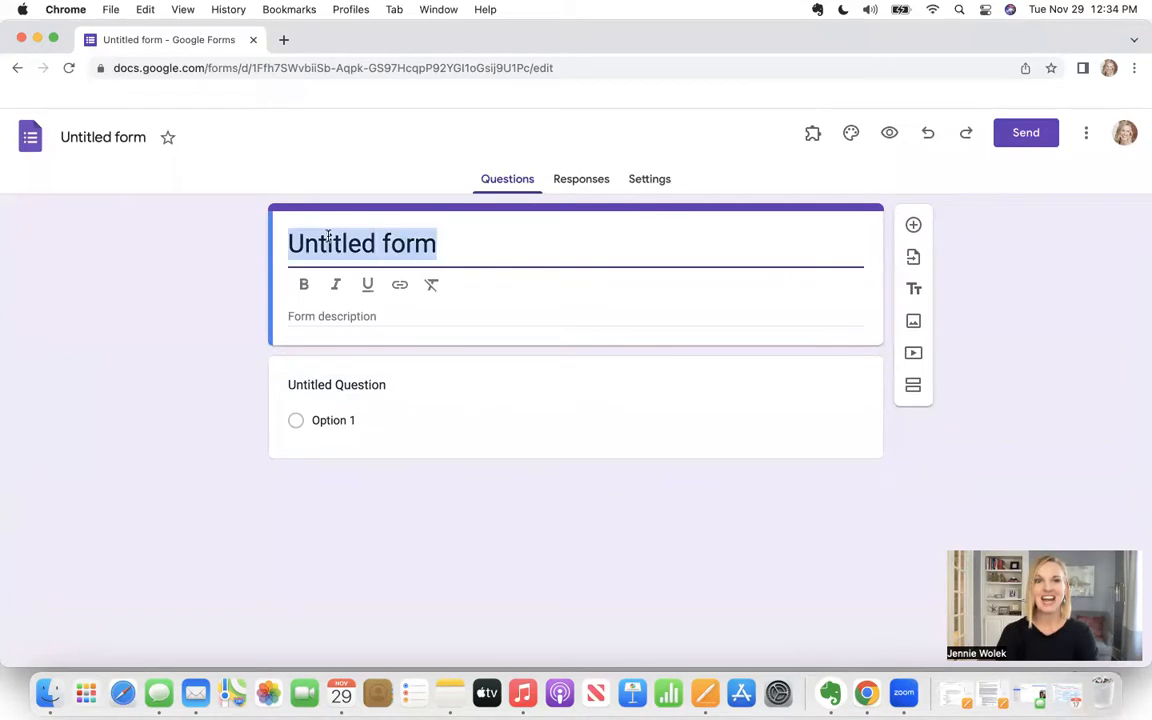
type("Test")
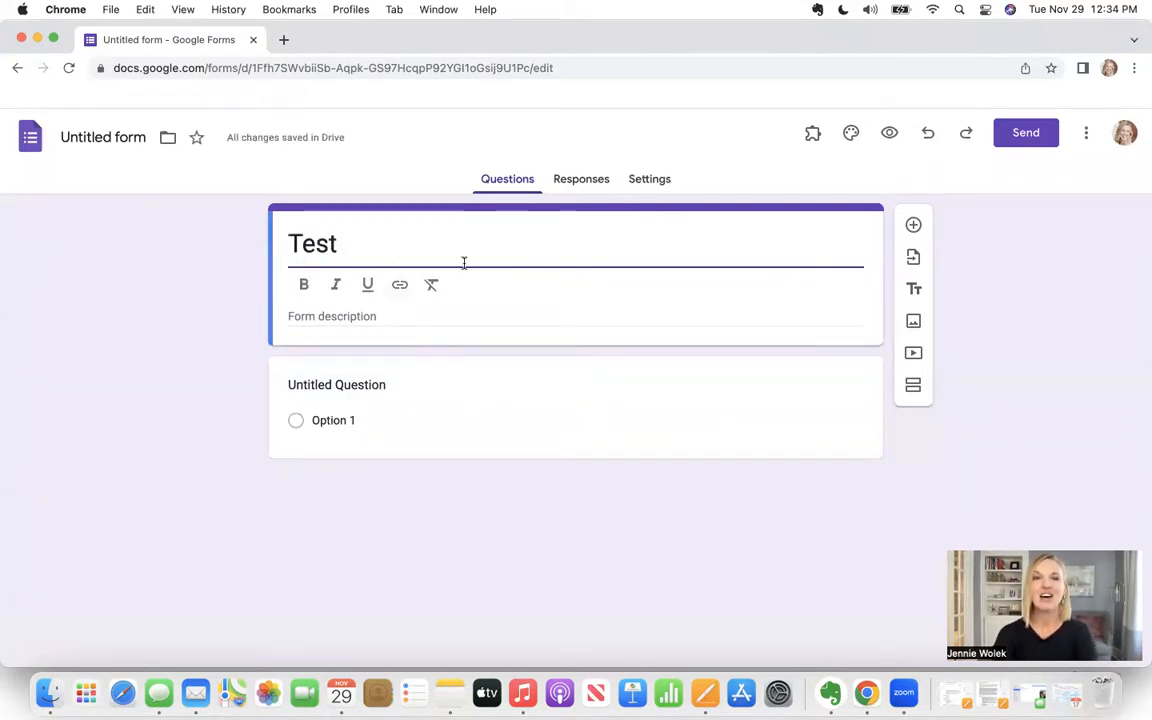
left_click(102, 138)
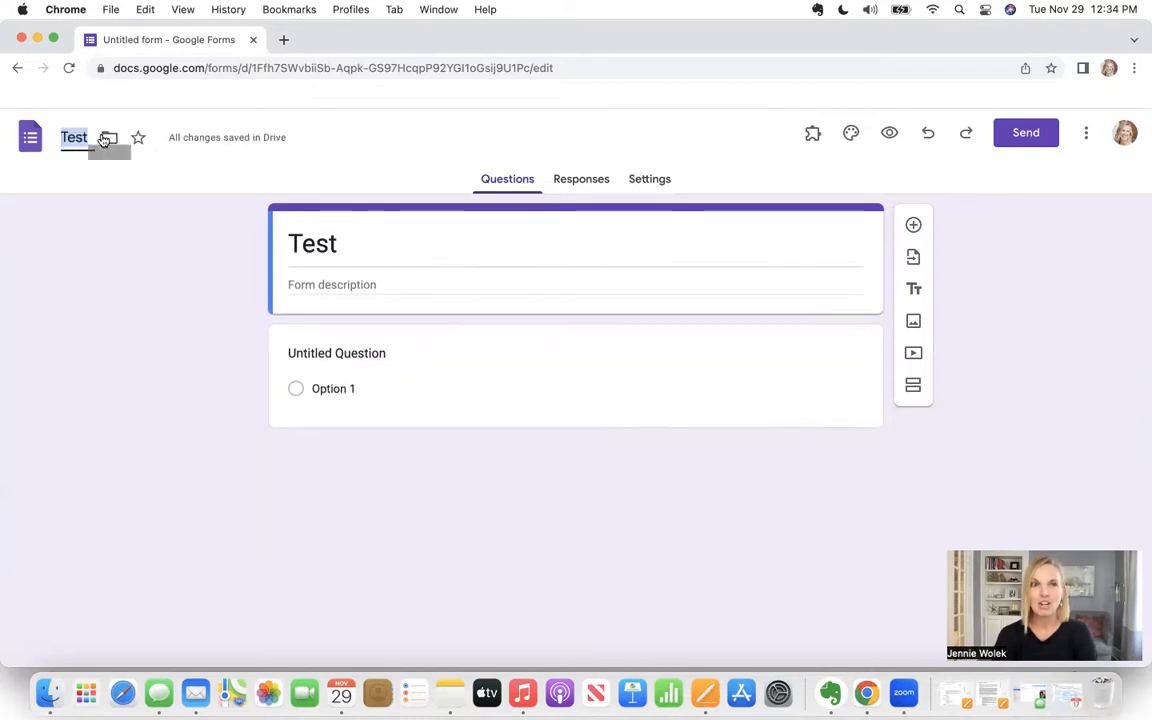
left_click(363, 243)
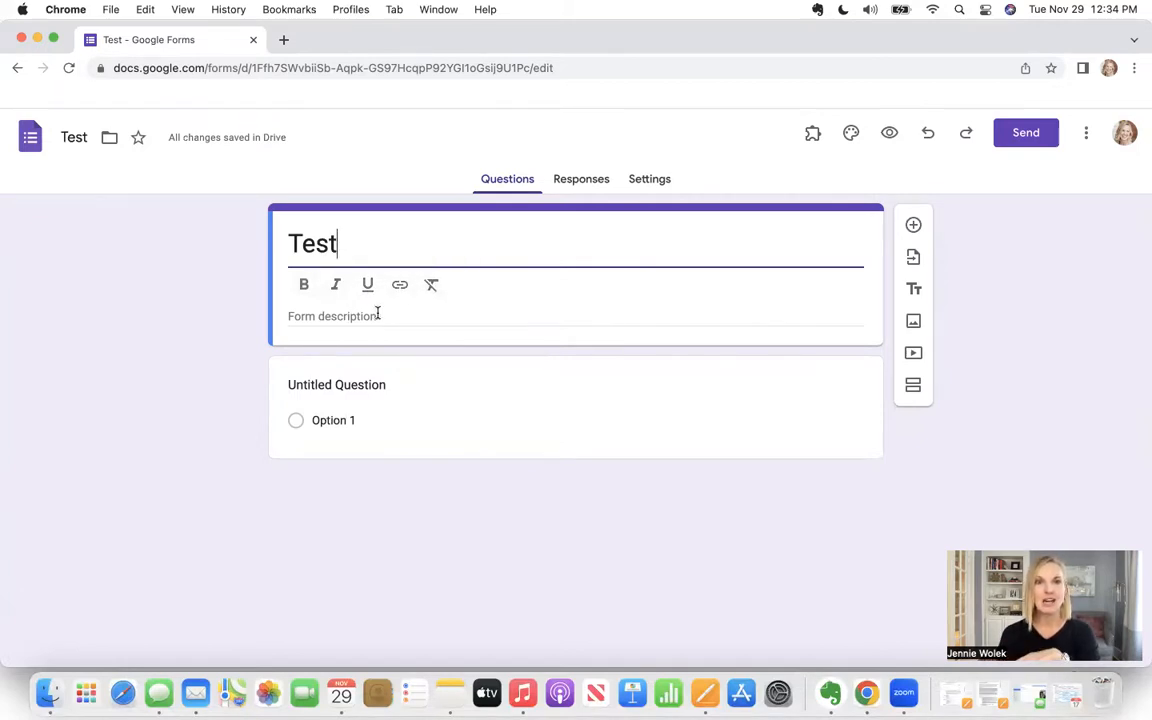
Step: Enter "this can edited" as the form description
left_click(378, 314)
type("this")
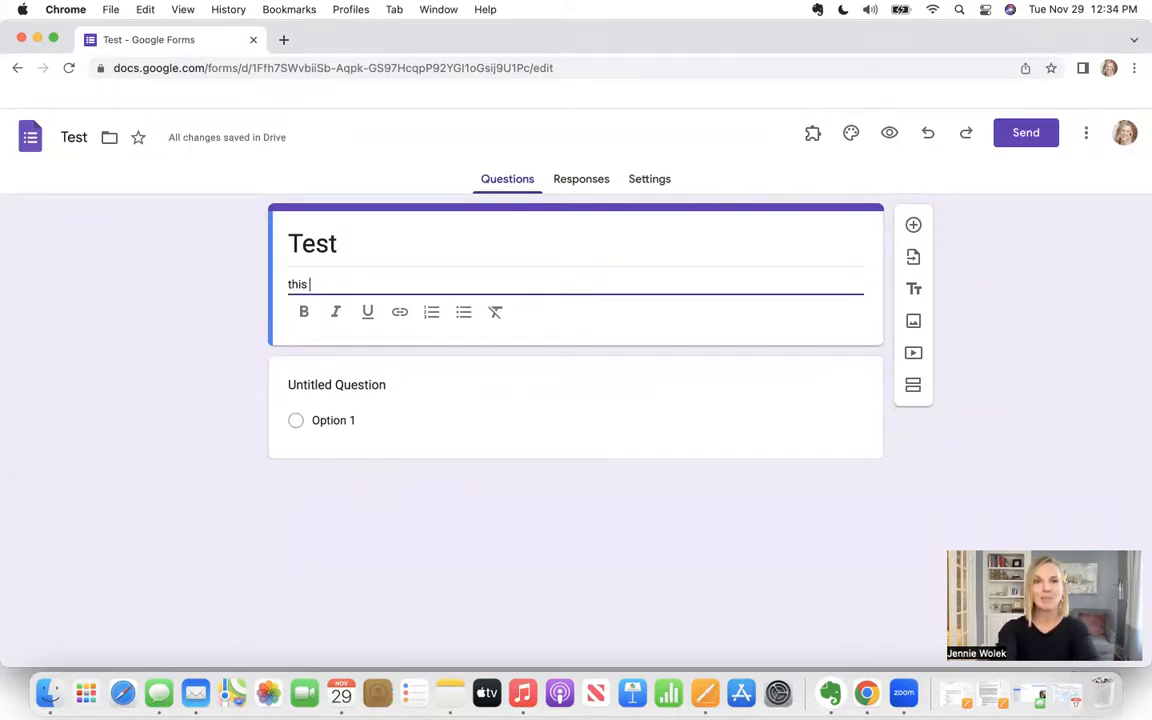
type("can edited")
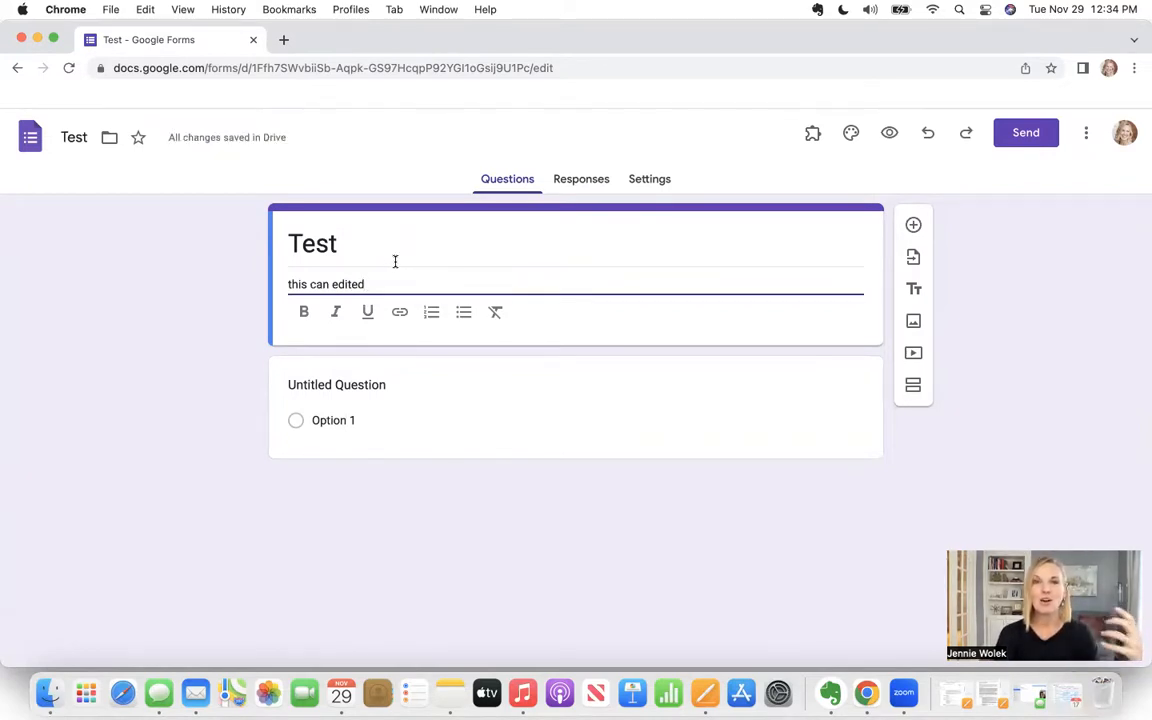
Step: Title the first, untitled question "Q1"
left_click(355, 385)
type("Q")
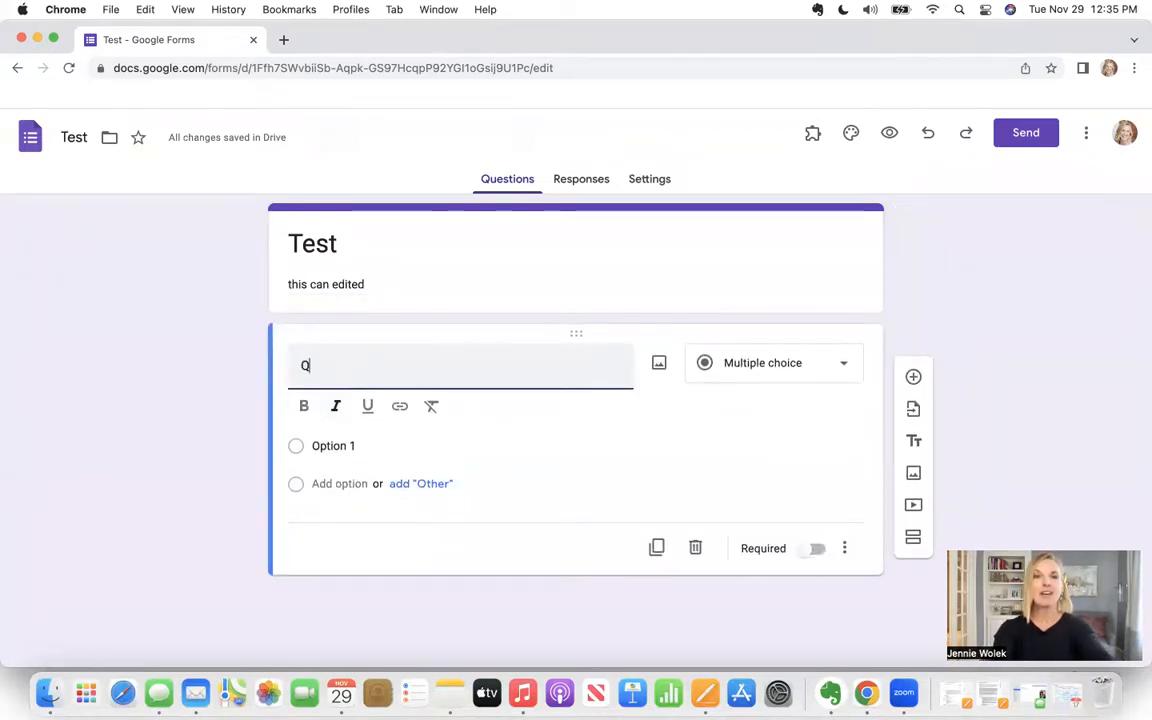
type("1")
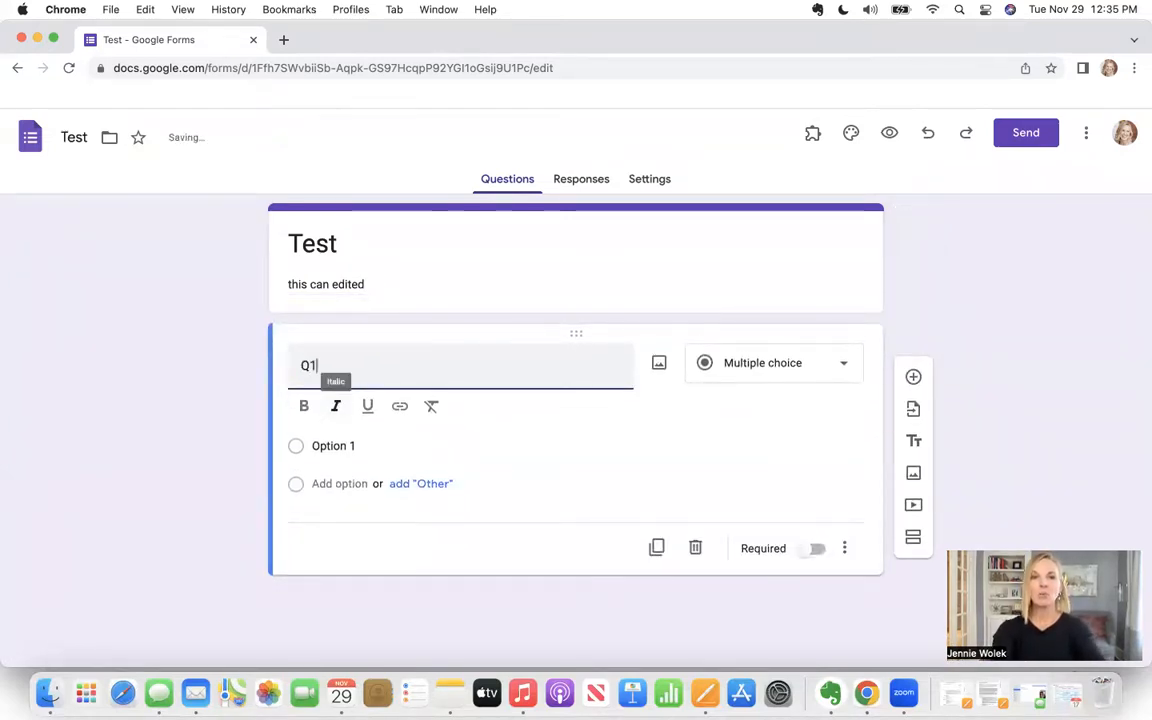
left_click(230, 365)
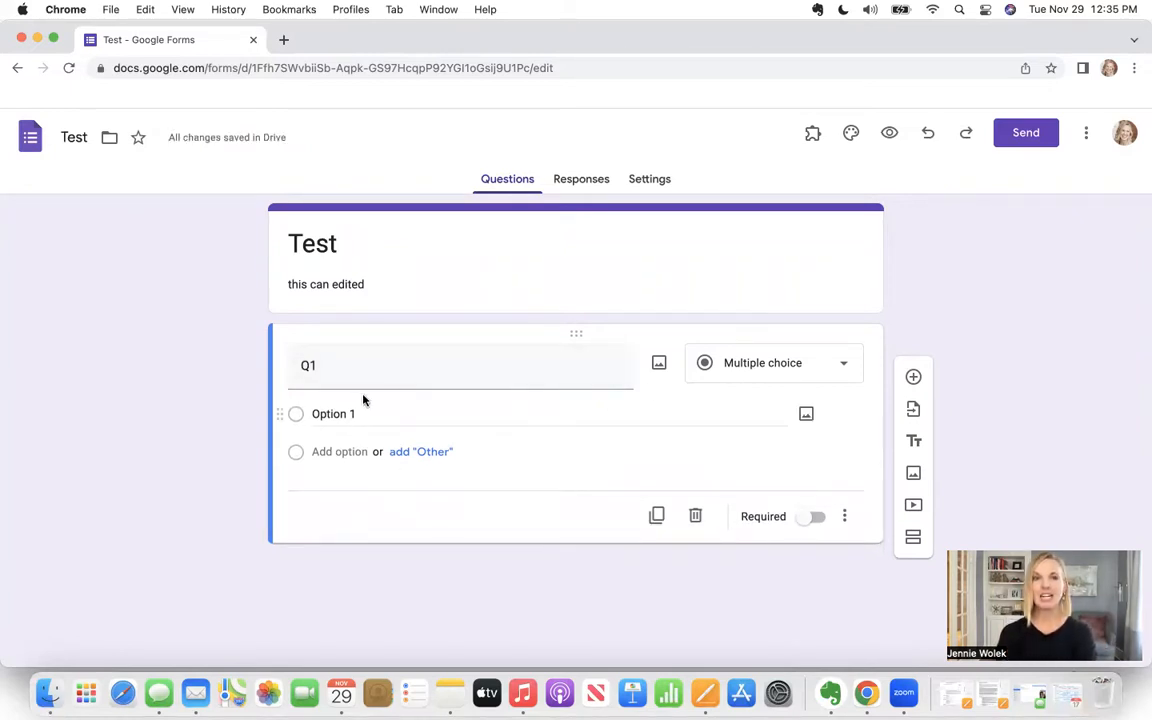
Step: Try the Short answer and Paragraph answer types on question Q1
left_click(804, 361)
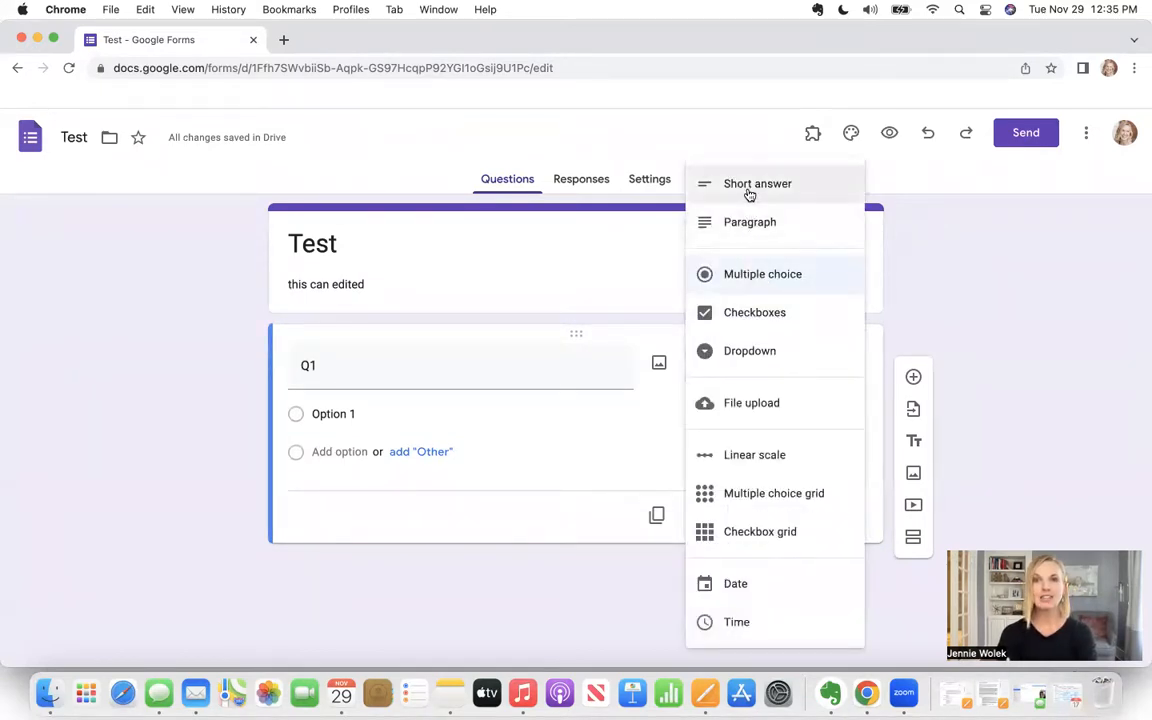
left_click(765, 185)
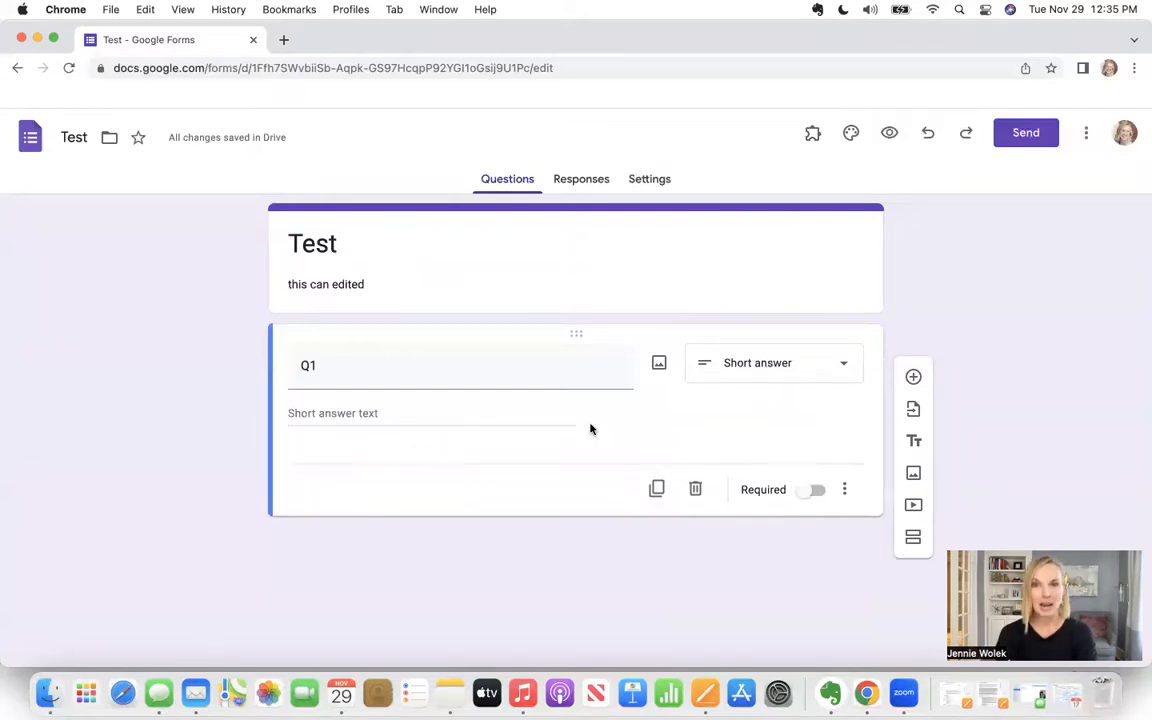
left_click(776, 362)
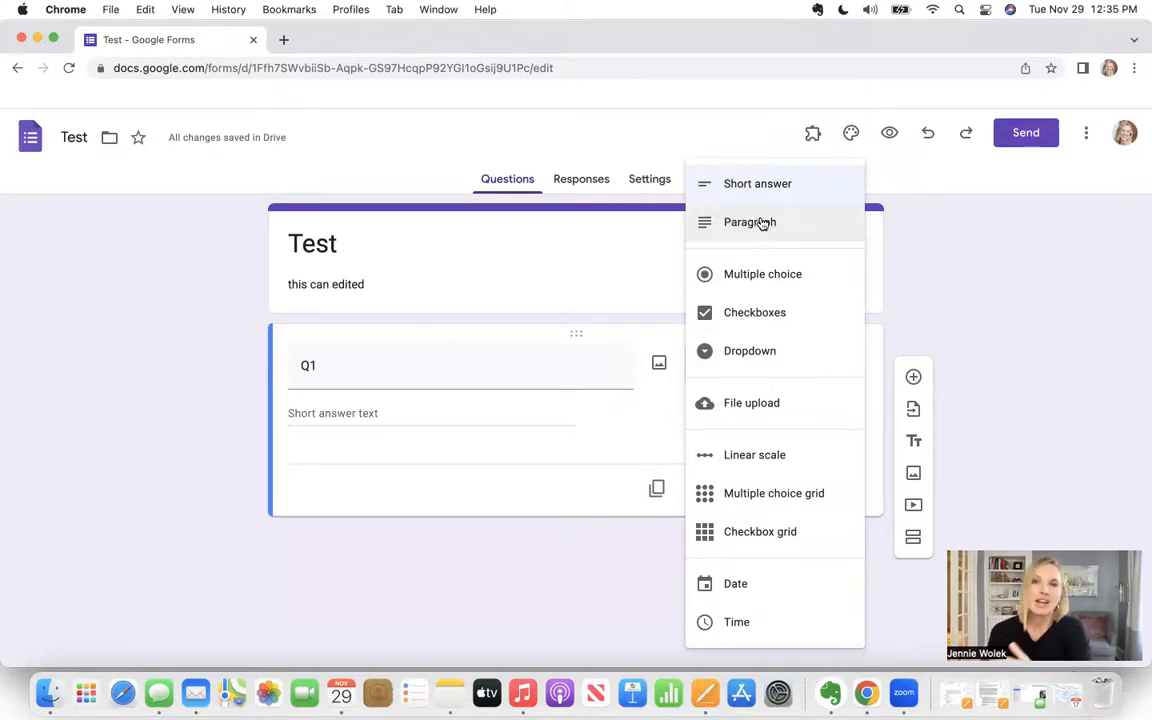
left_click(761, 223)
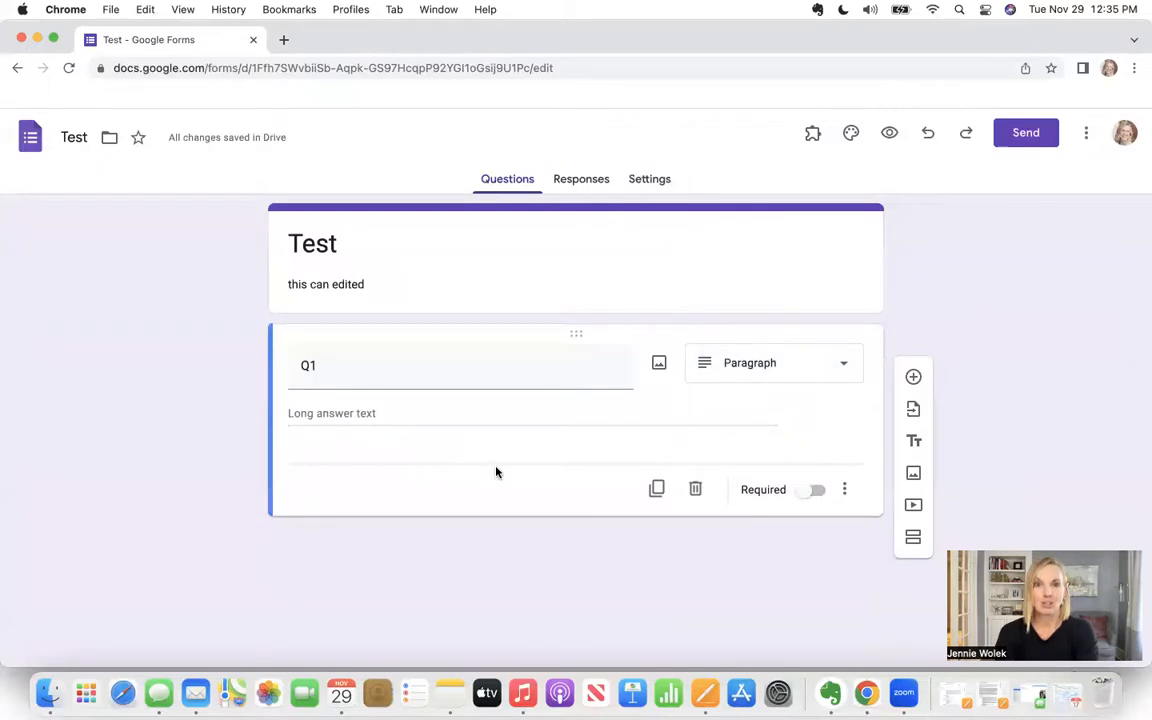
left_click(848, 366)
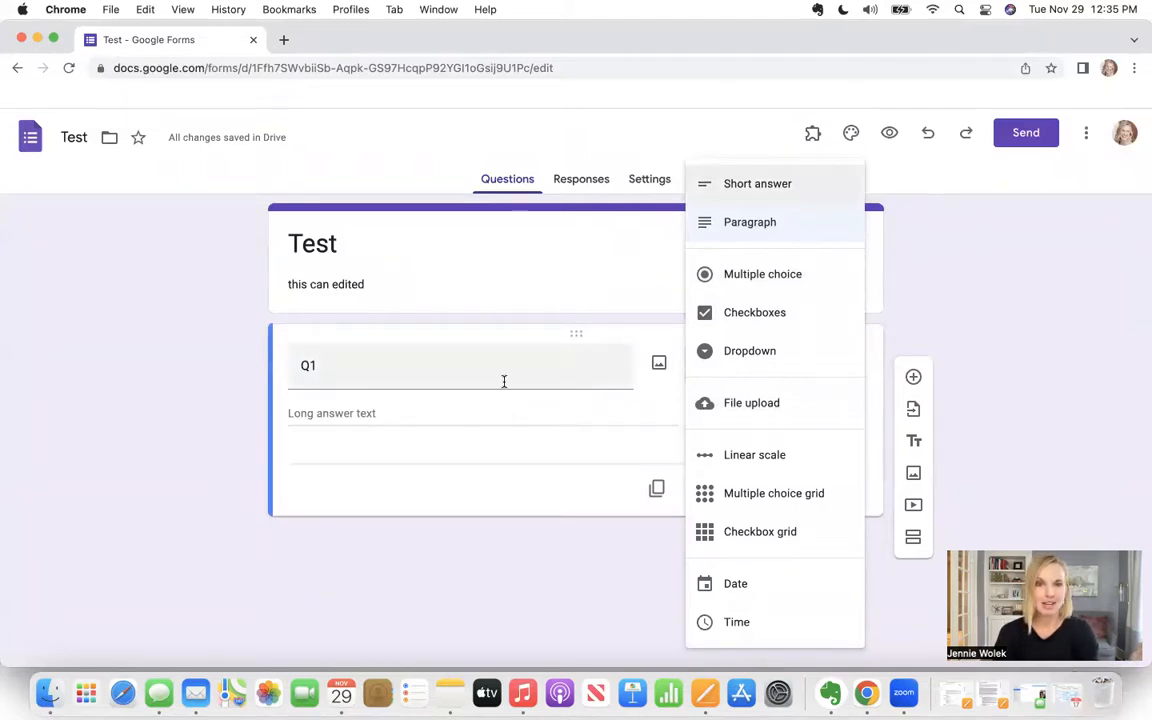
left_click(138, 443)
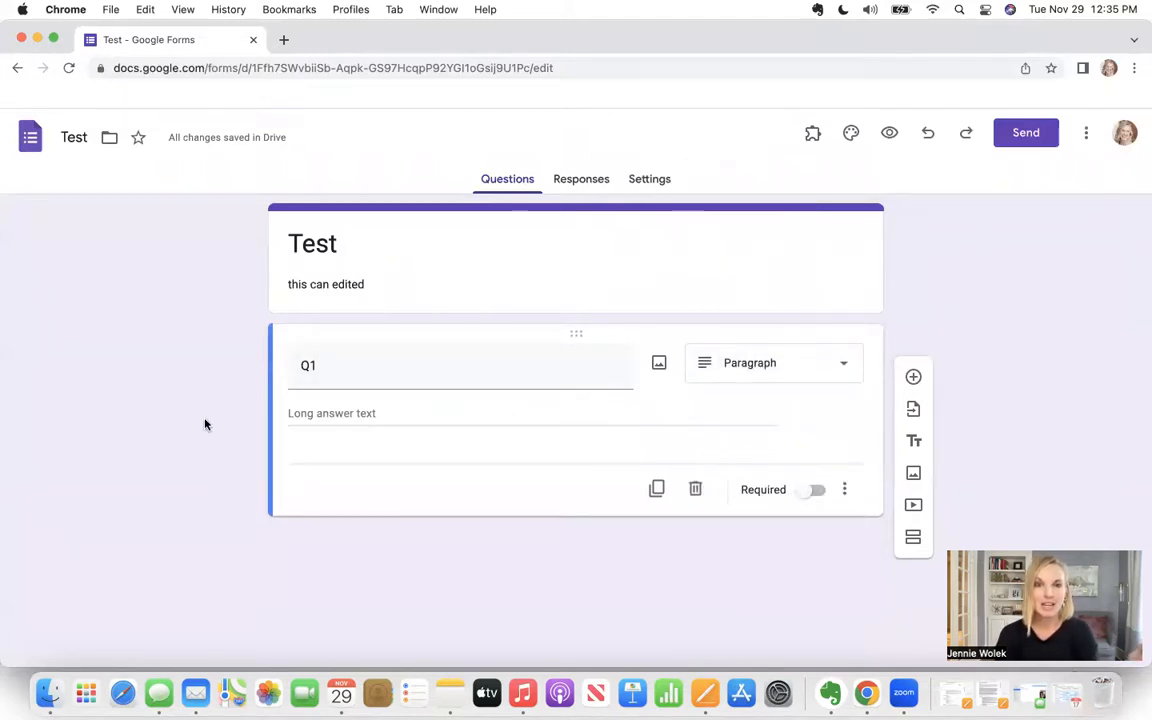
Step: Set the first question's answer type to Short answer and retitle it "Name (First and Last)"
left_click(710, 362)
left_click(757, 179)
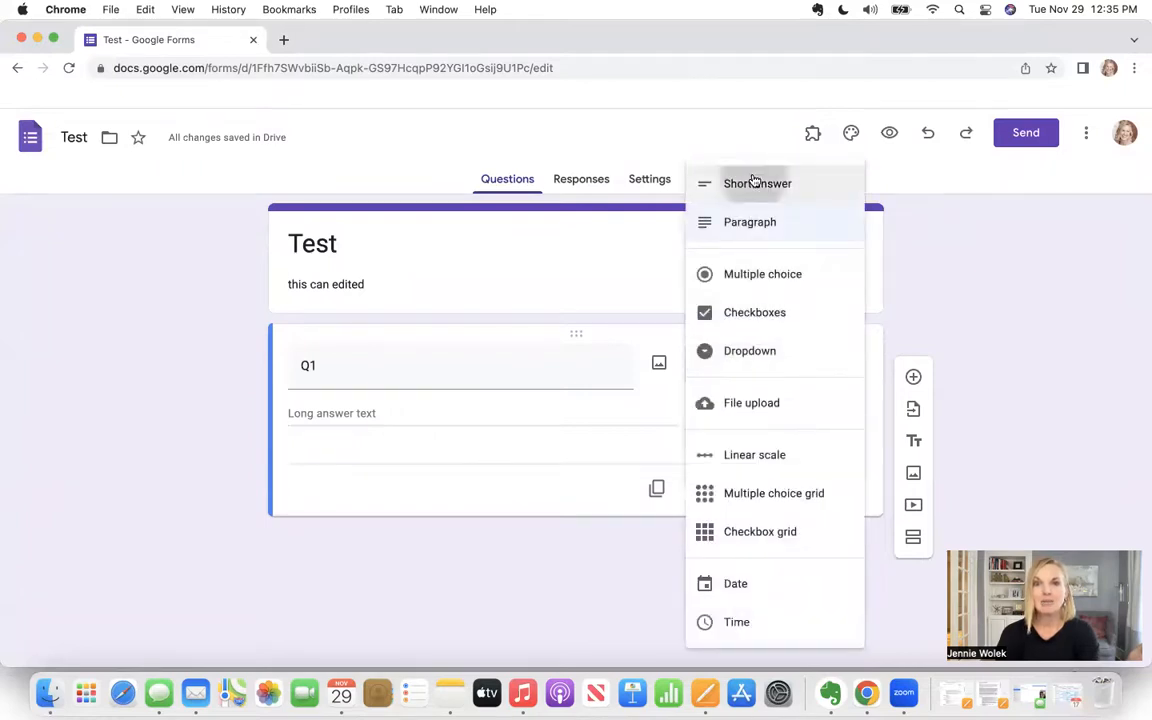
double_click(381, 373)
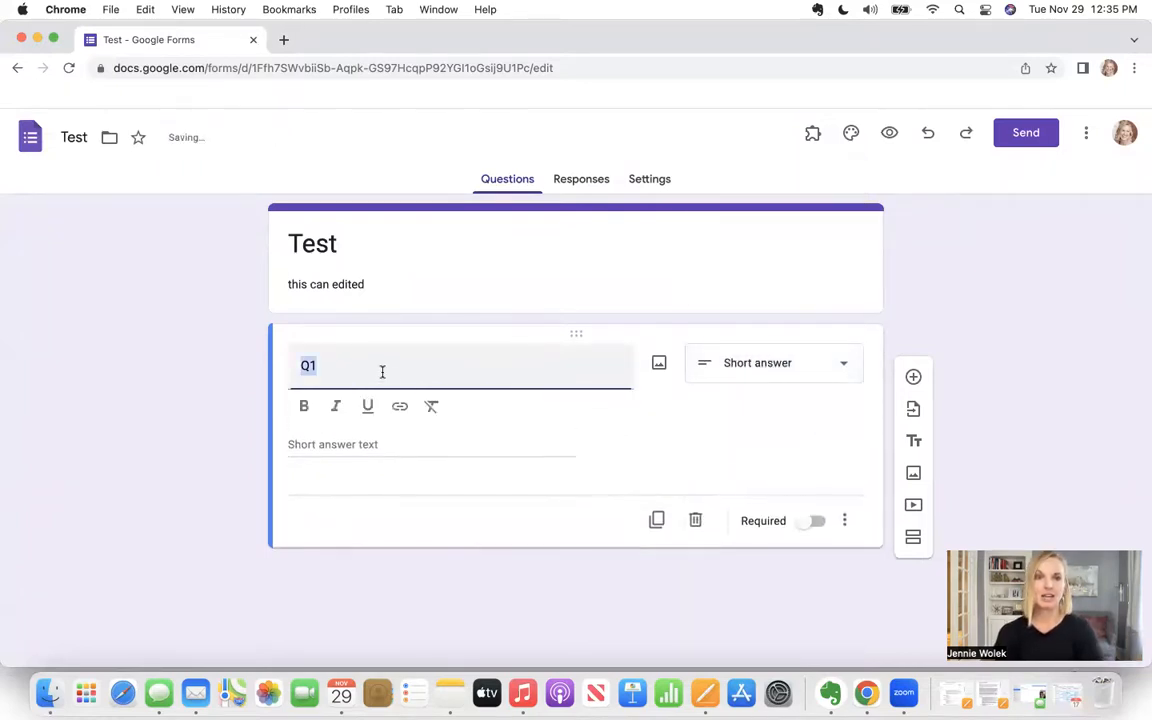
type("Name (")
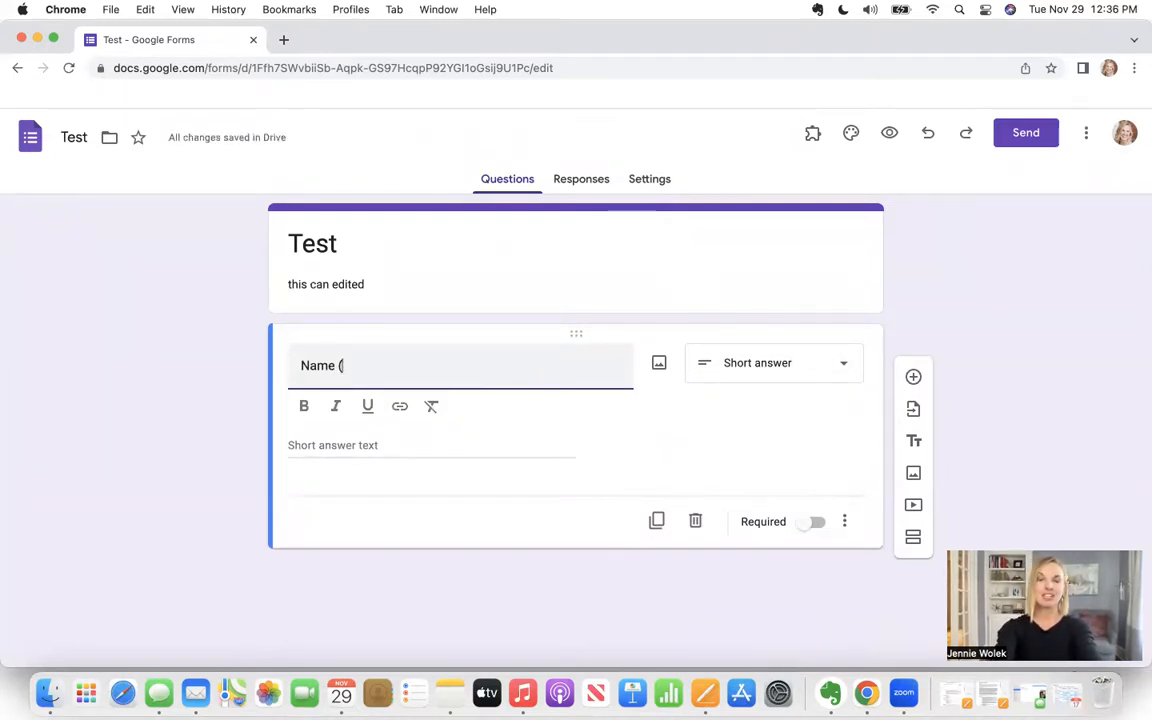
type("First")
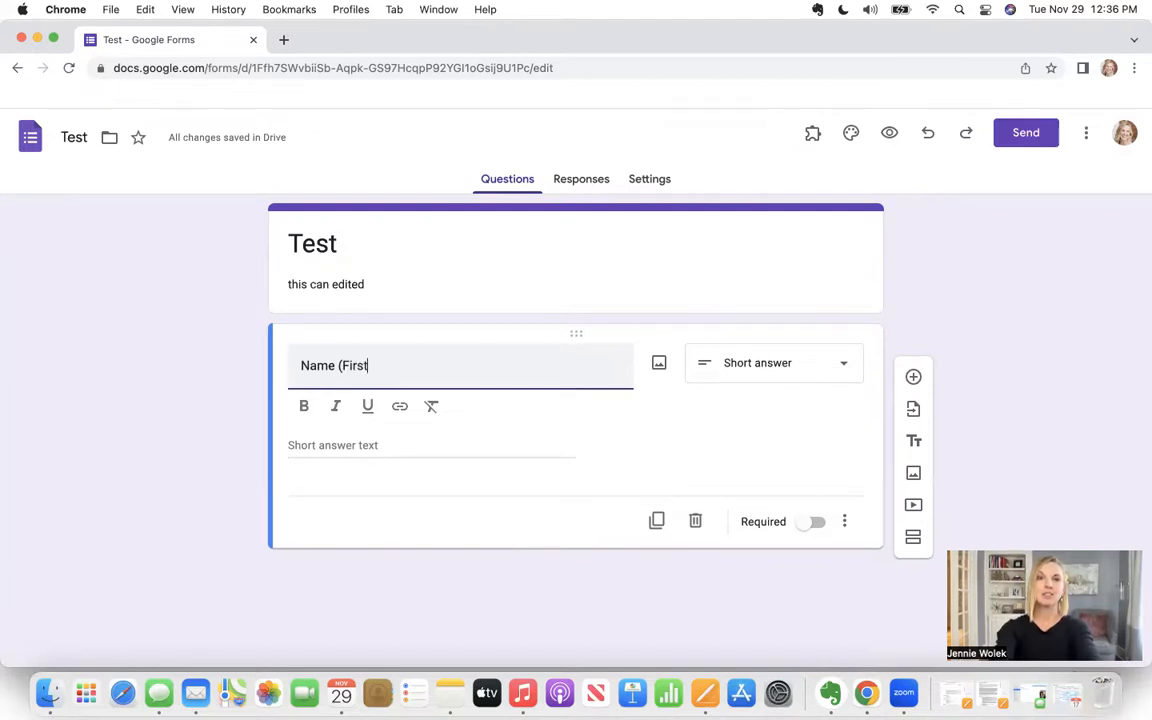
type(" and Last")
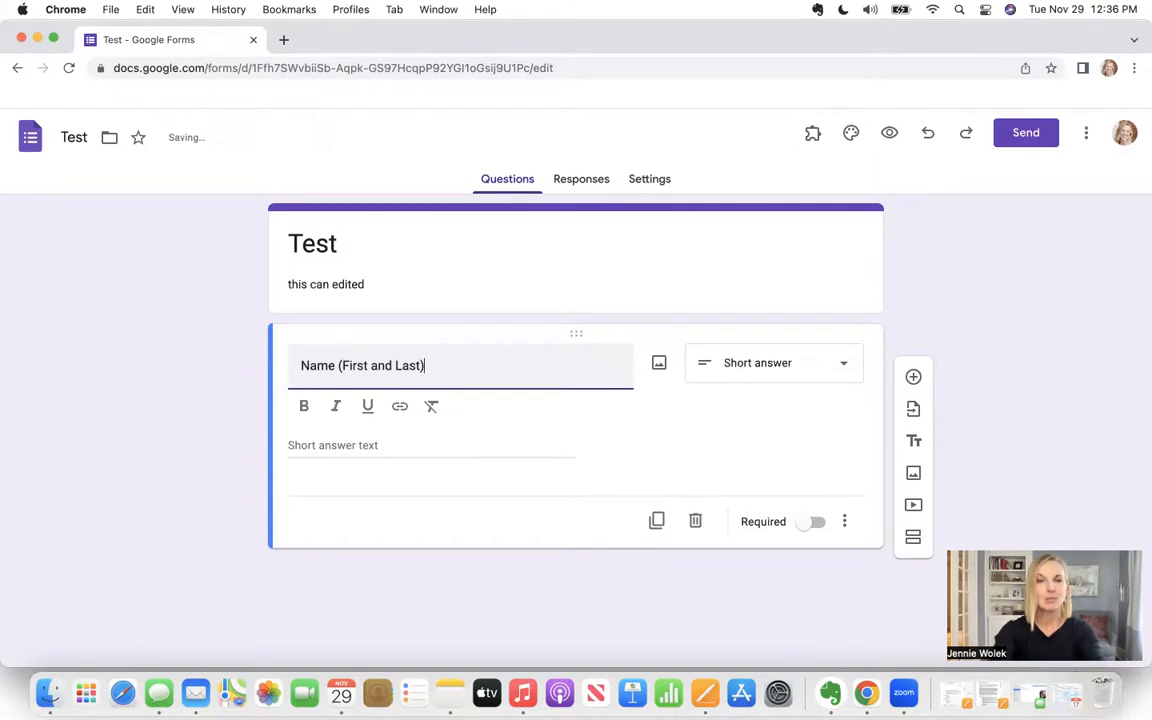
left_click(187, 349)
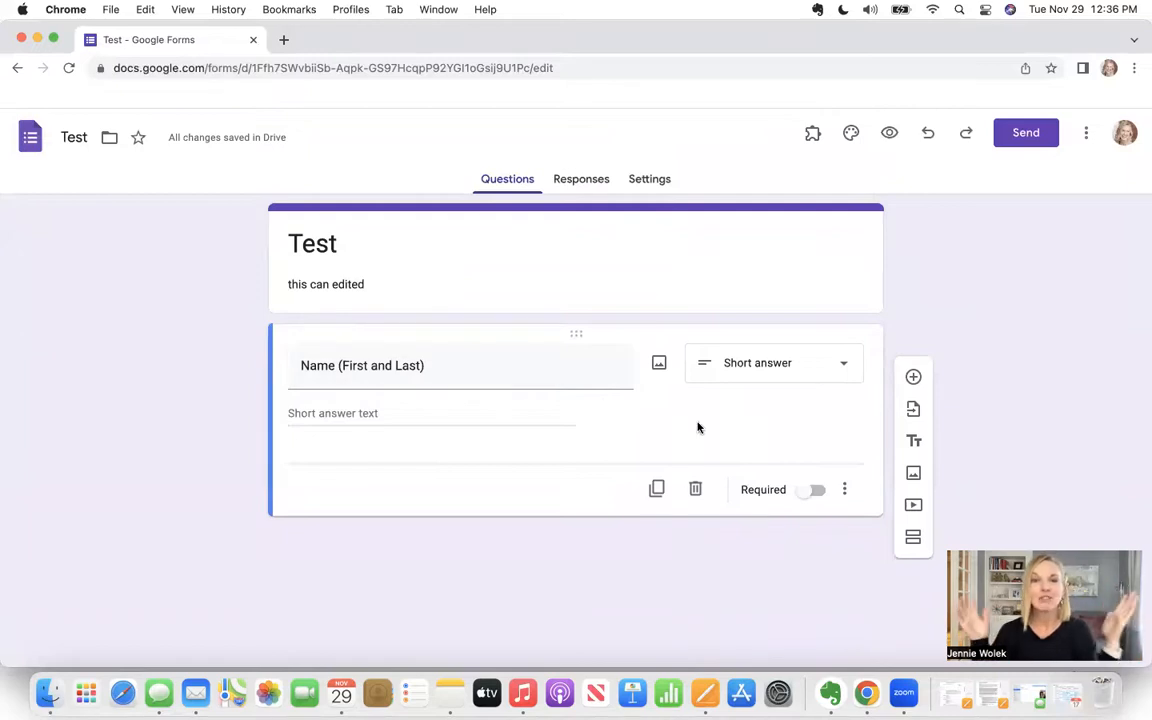
Step: Duplicate the name question and retitle the copy "Address"
left_click(656, 489)
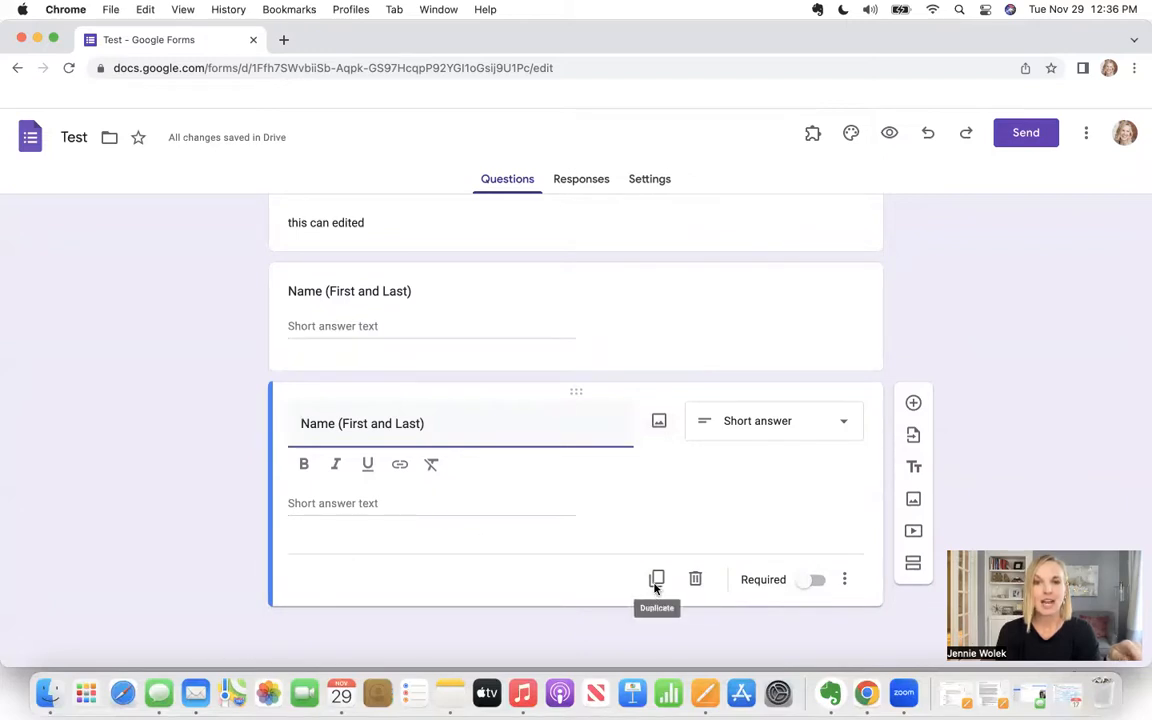
triple_click(358, 424)
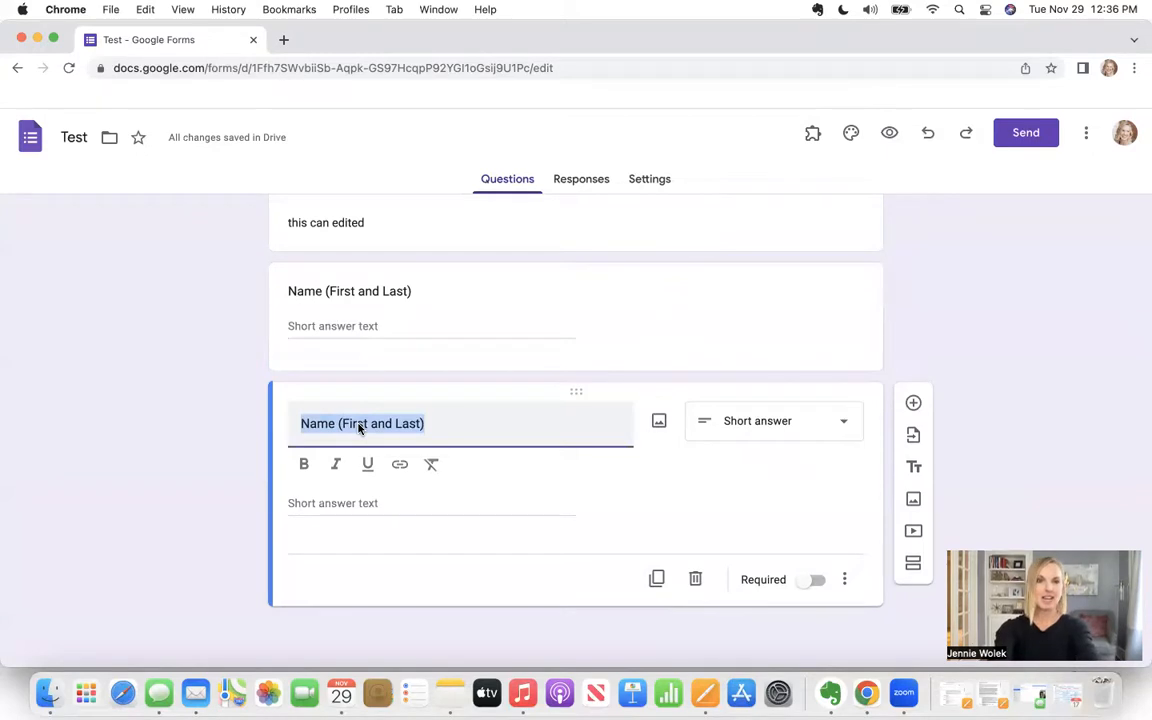
left_click(360, 427)
triple_click(360, 427)
type("Address")
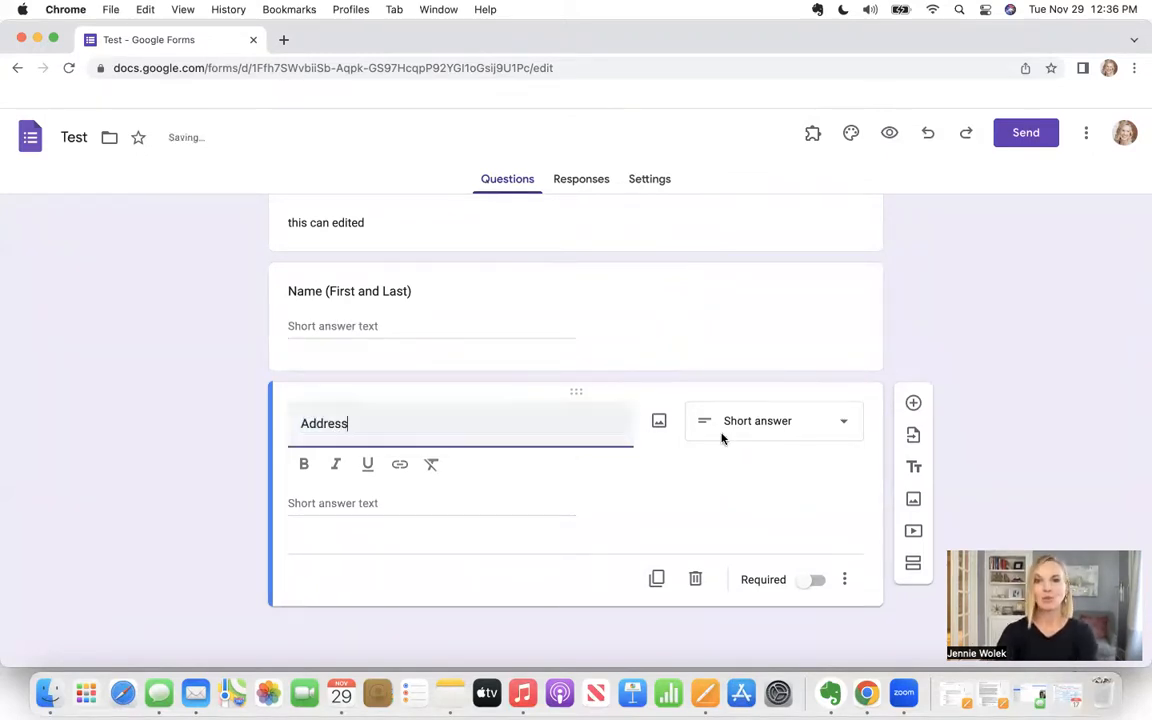
Step: Duplicate the Address question and retitle the copy "Email Address"
left_click(657, 578)
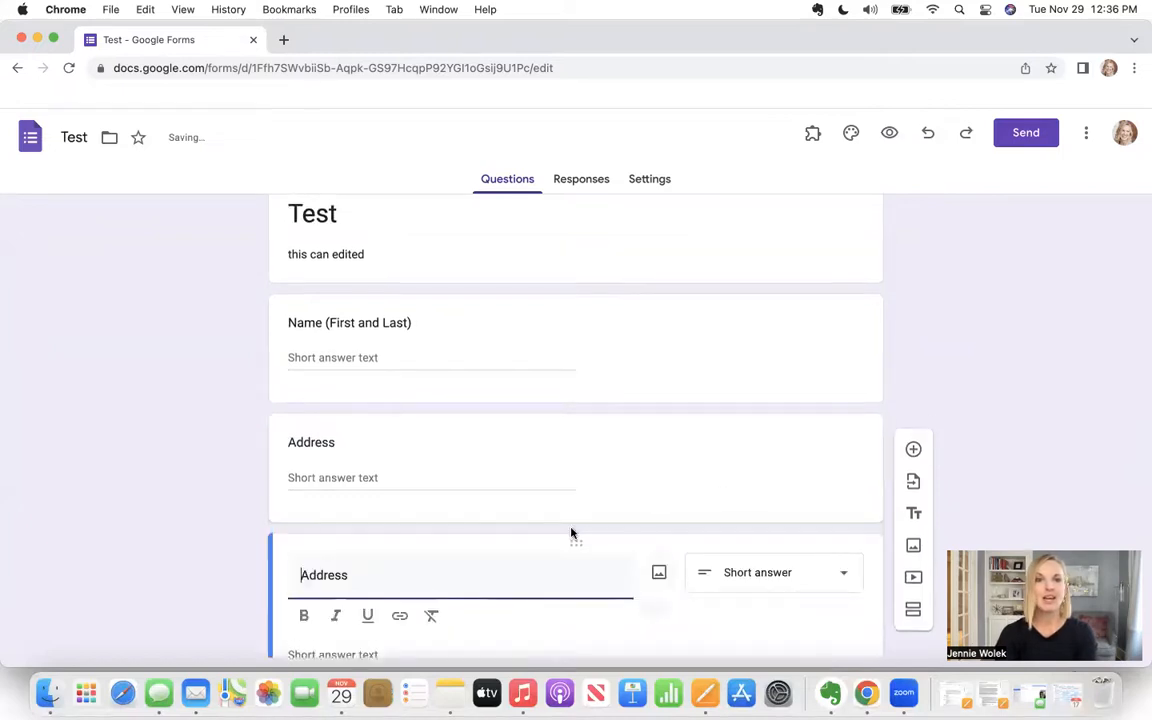
double_click(382, 420)
left_click(382, 420)
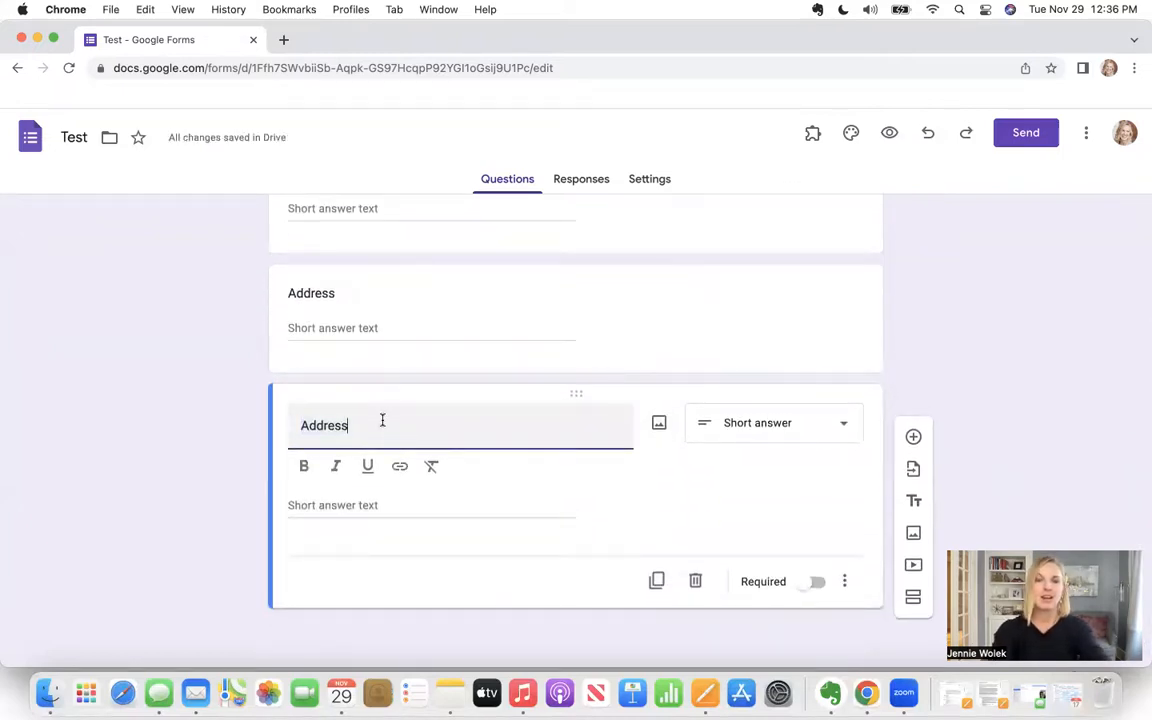
left_click(301, 424)
type("Email")
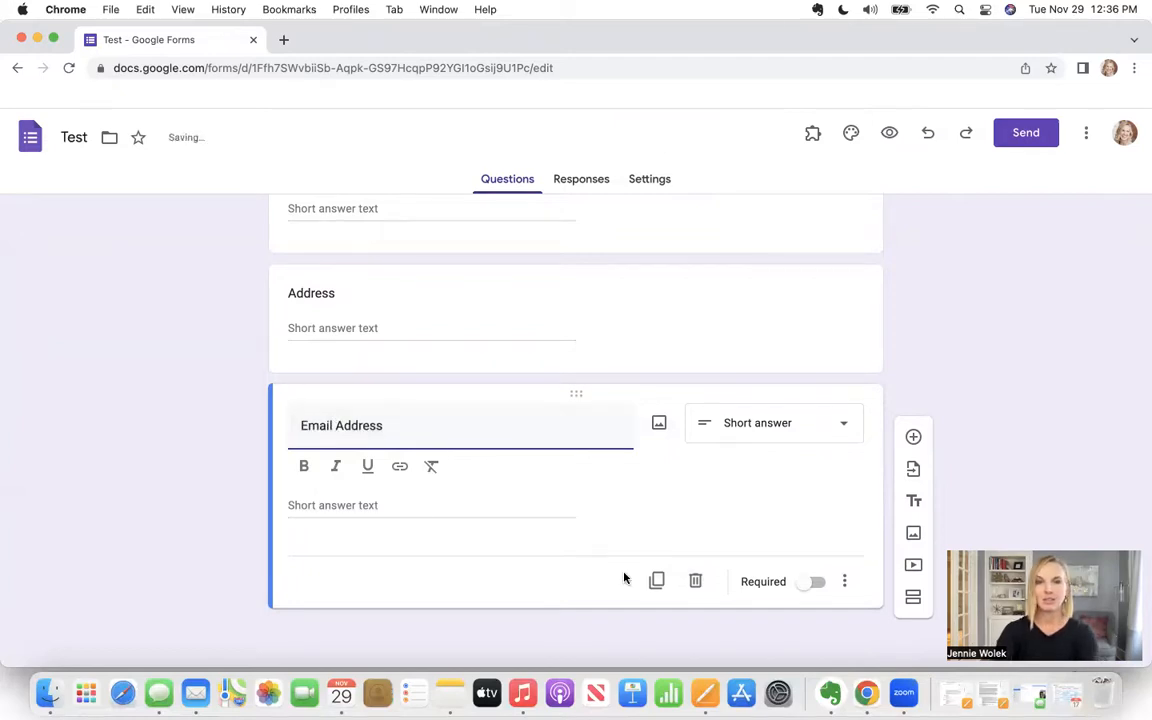
Step: Duplicate the Email Address question and retitle the copy "Phone number"
left_click(656, 583)
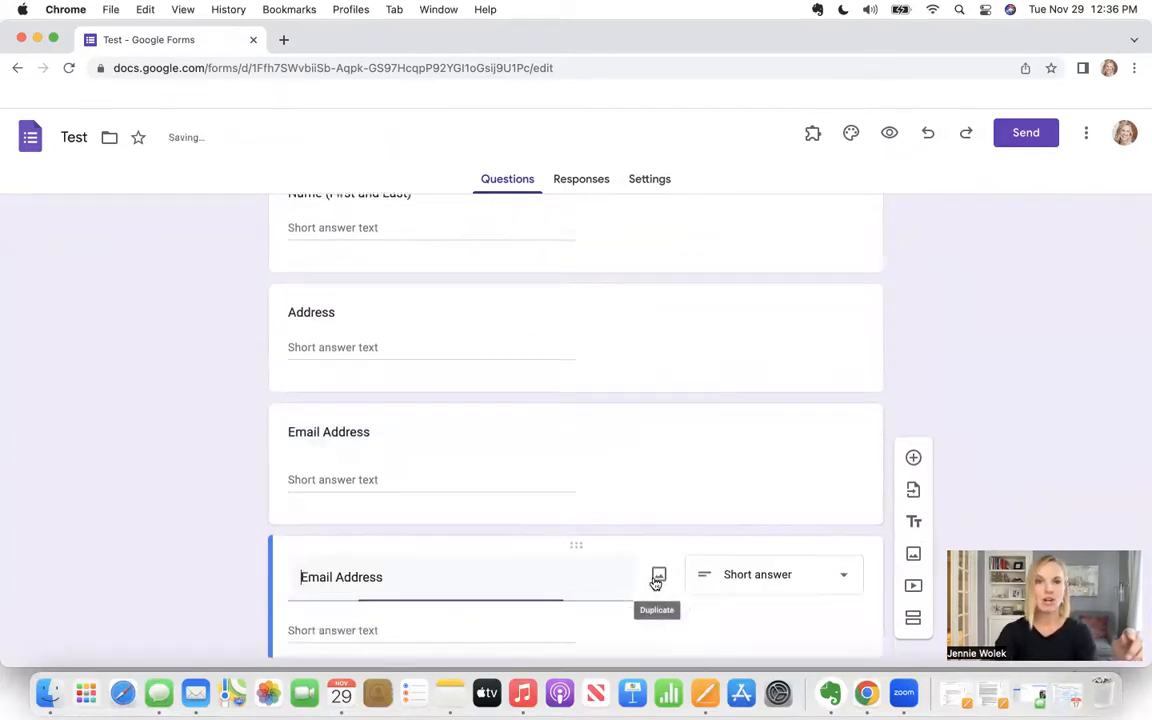
triple_click(345, 420)
type("Phone number")
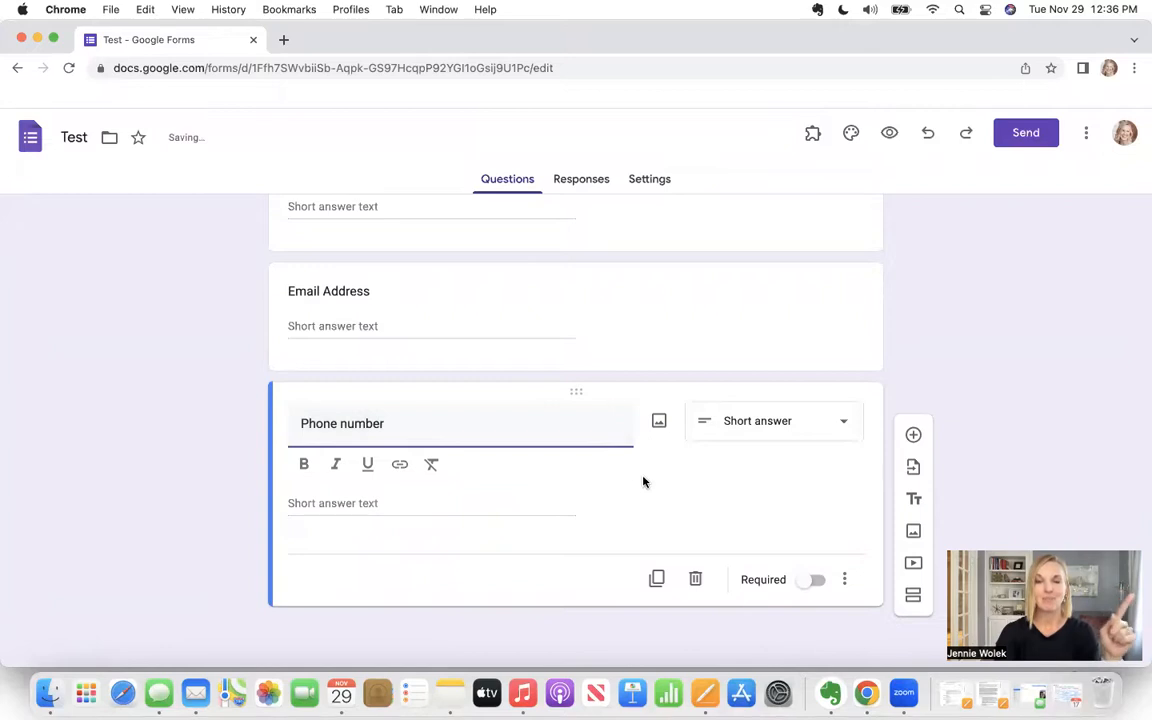
scroll(650, 477, "up", 4)
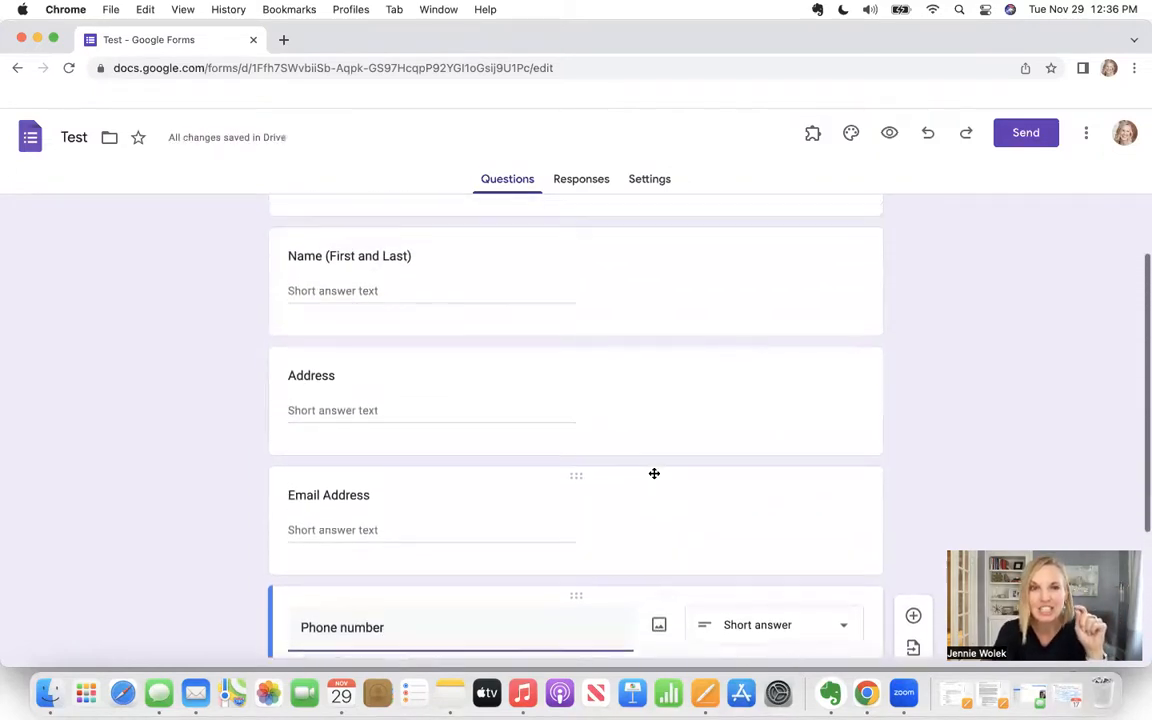
scroll(654, 473, "up", 2)
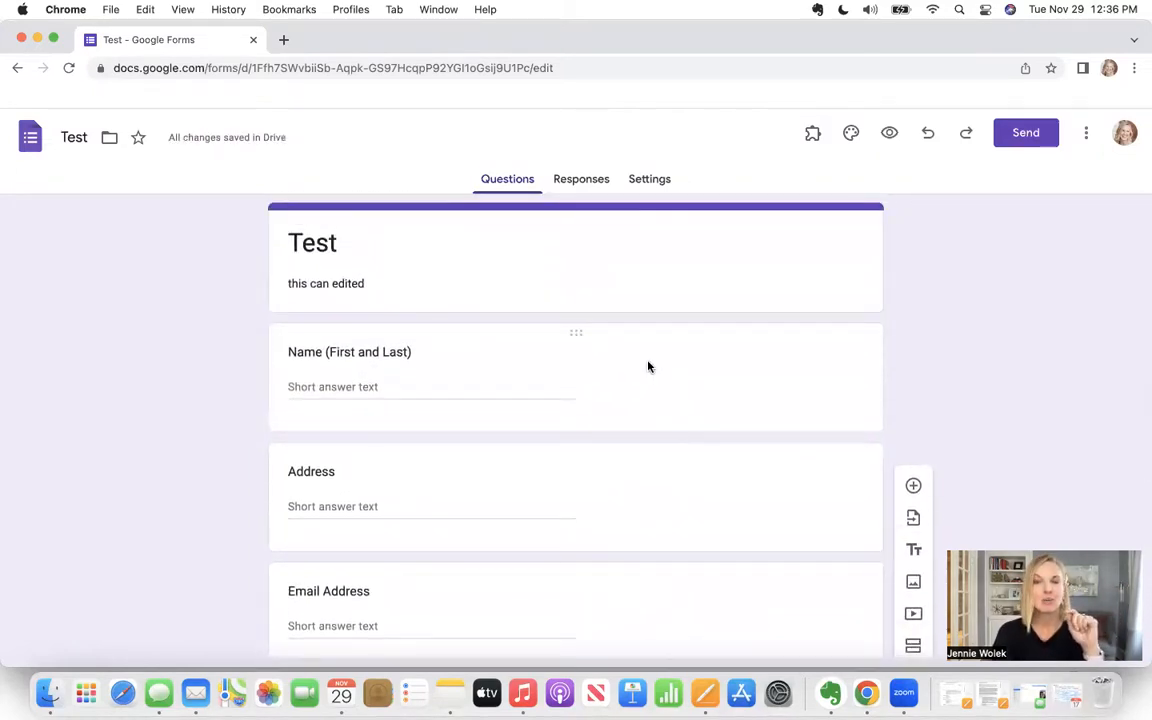
Step: Make the "Name (First and Last)" and "Address" questions required
left_click(646, 368)
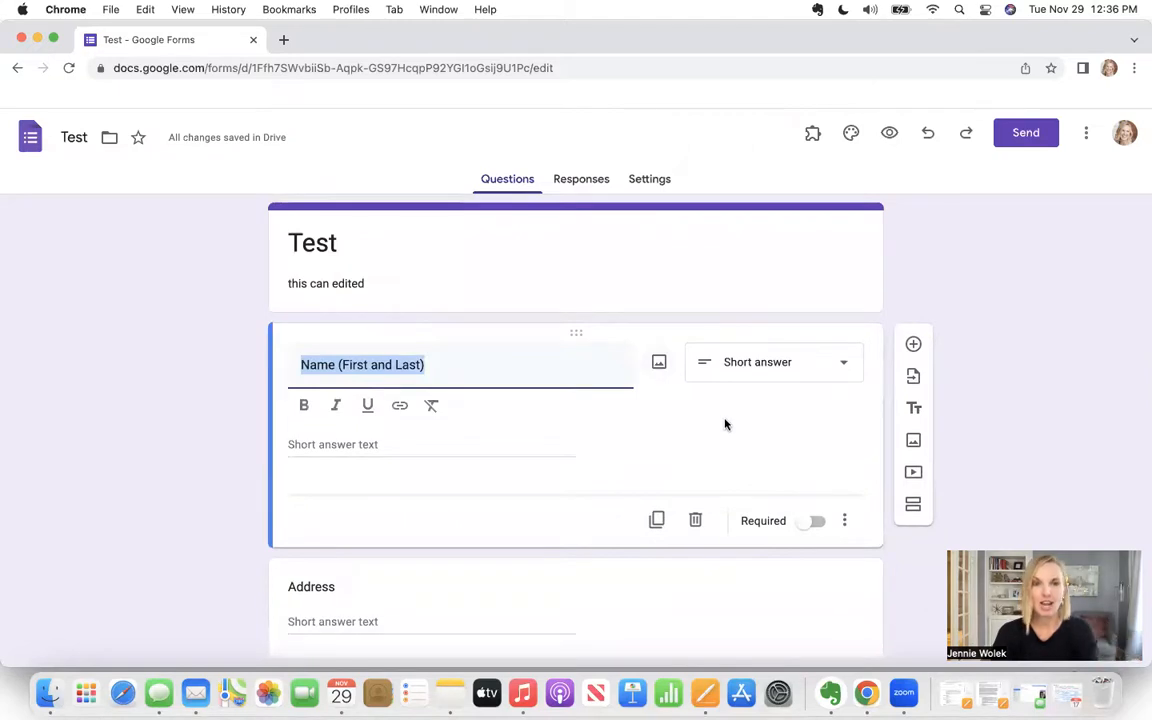
scroll(546, 407, "down", 1)
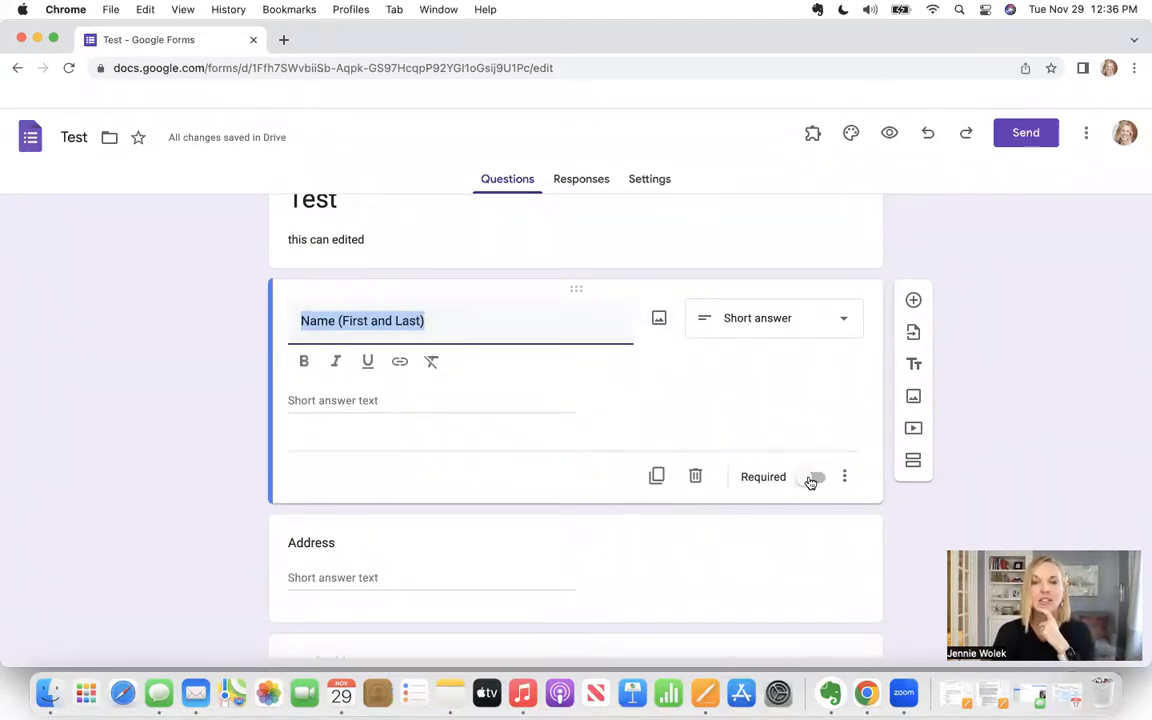
left_click(809, 446)
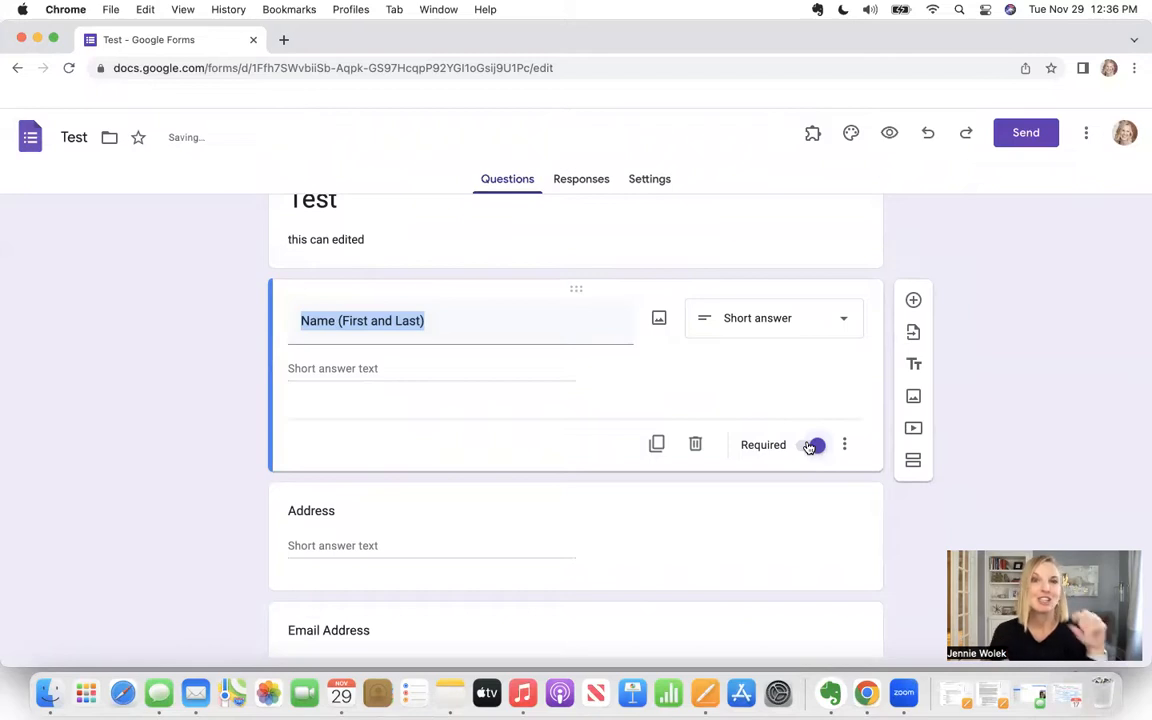
scroll(807, 449, "down", 1)
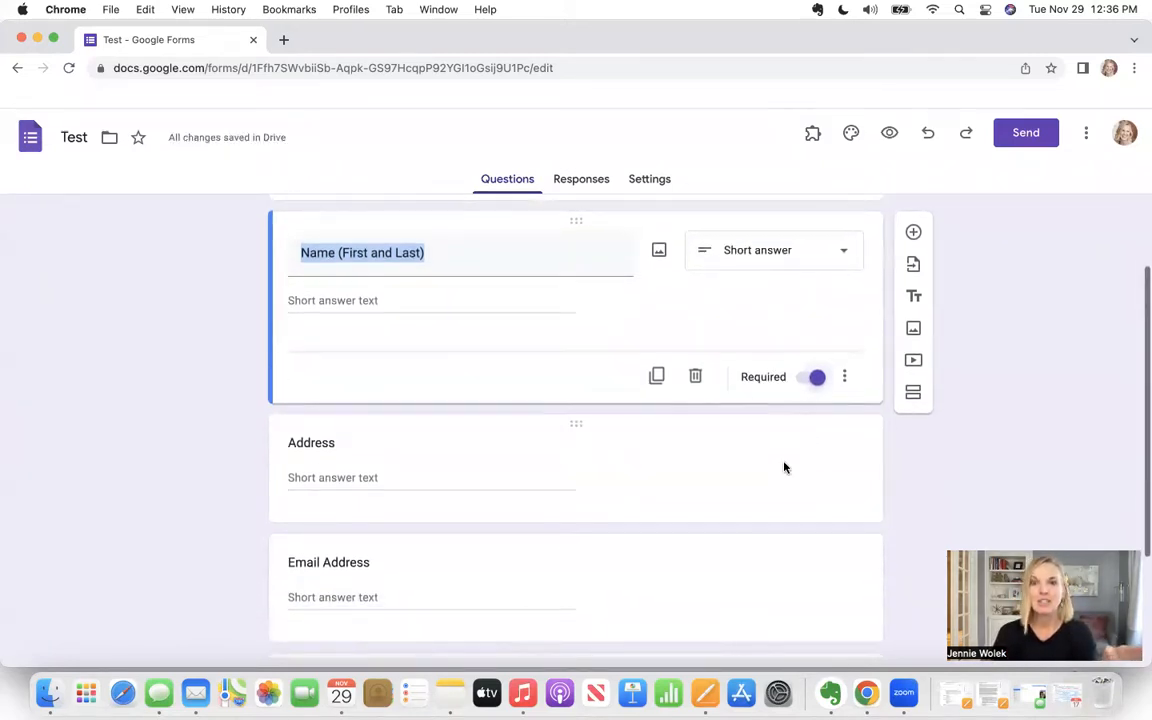
left_click(784, 465)
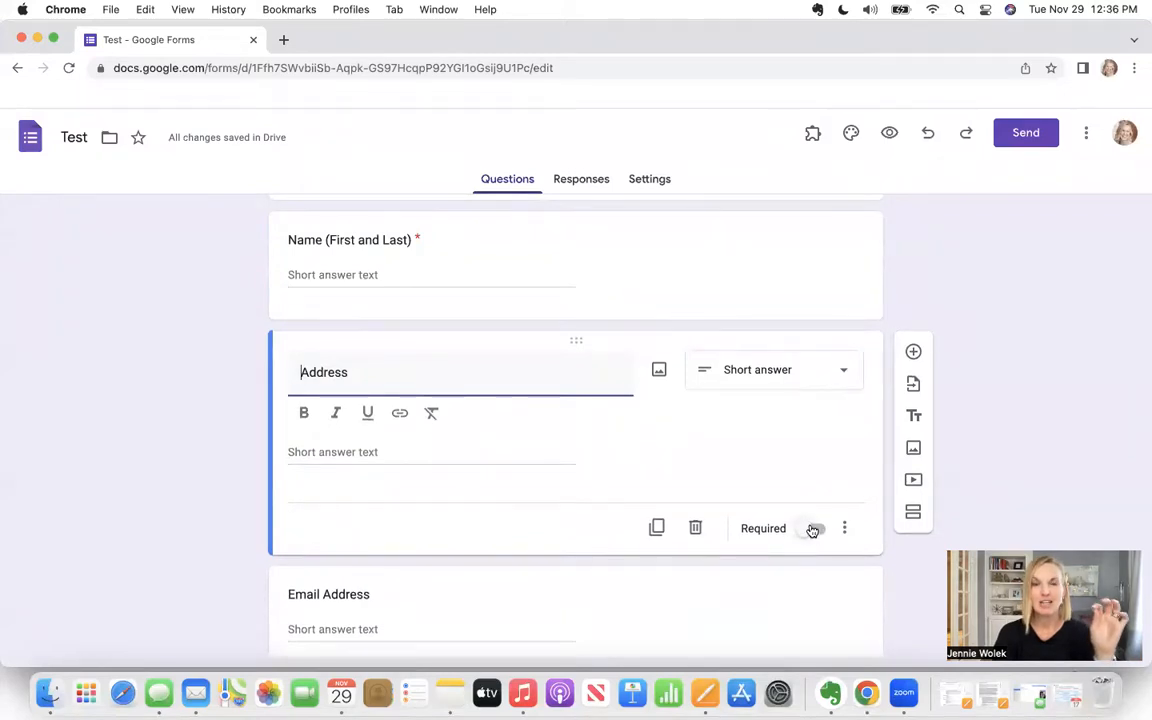
left_click(814, 529)
Step: Make the "Email Address" and "Phone number" questions required
scroll(810, 525, "down", 3)
left_click(788, 466)
left_click(807, 494)
left_click(789, 545)
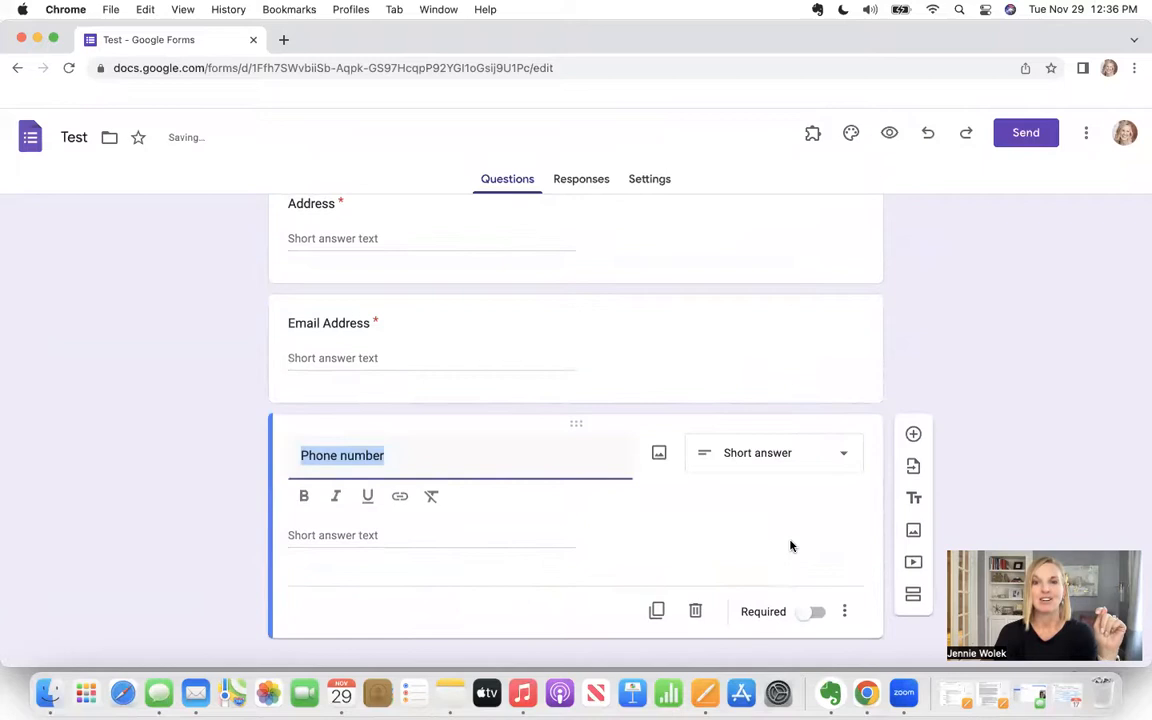
left_click(812, 611)
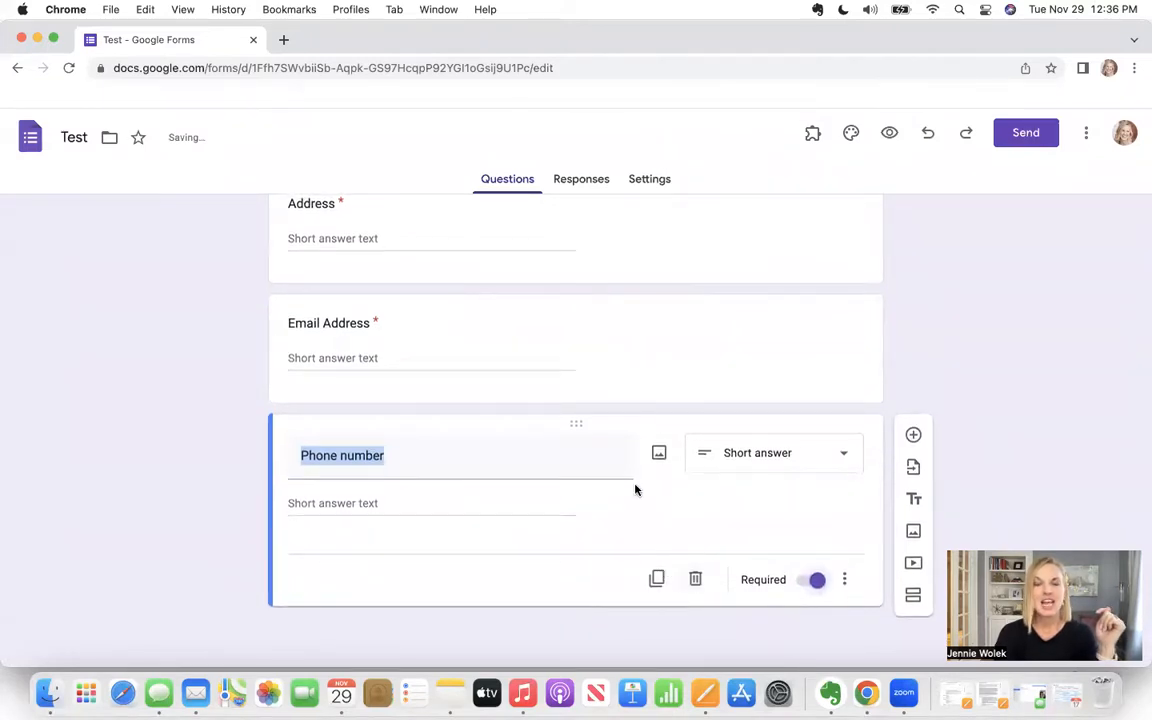
Step: Duplicate the Phone number question and retitle the copy "How did you hear about this giveaway?"
left_click(656, 580)
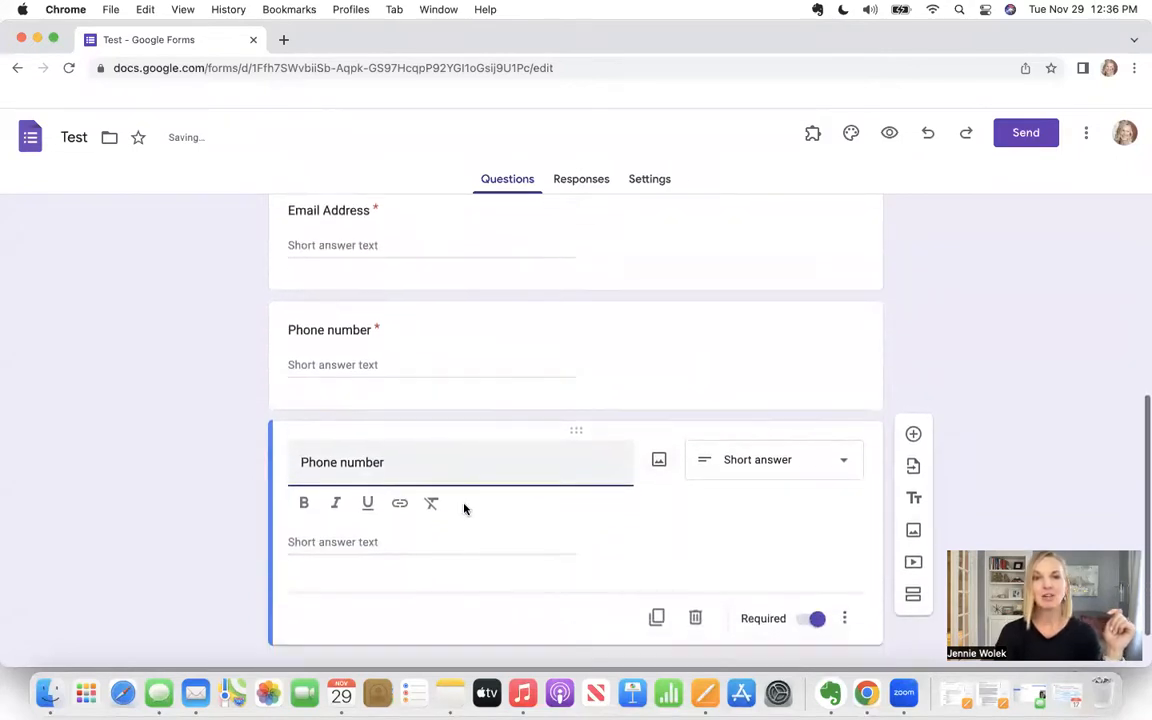
triple_click(404, 462)
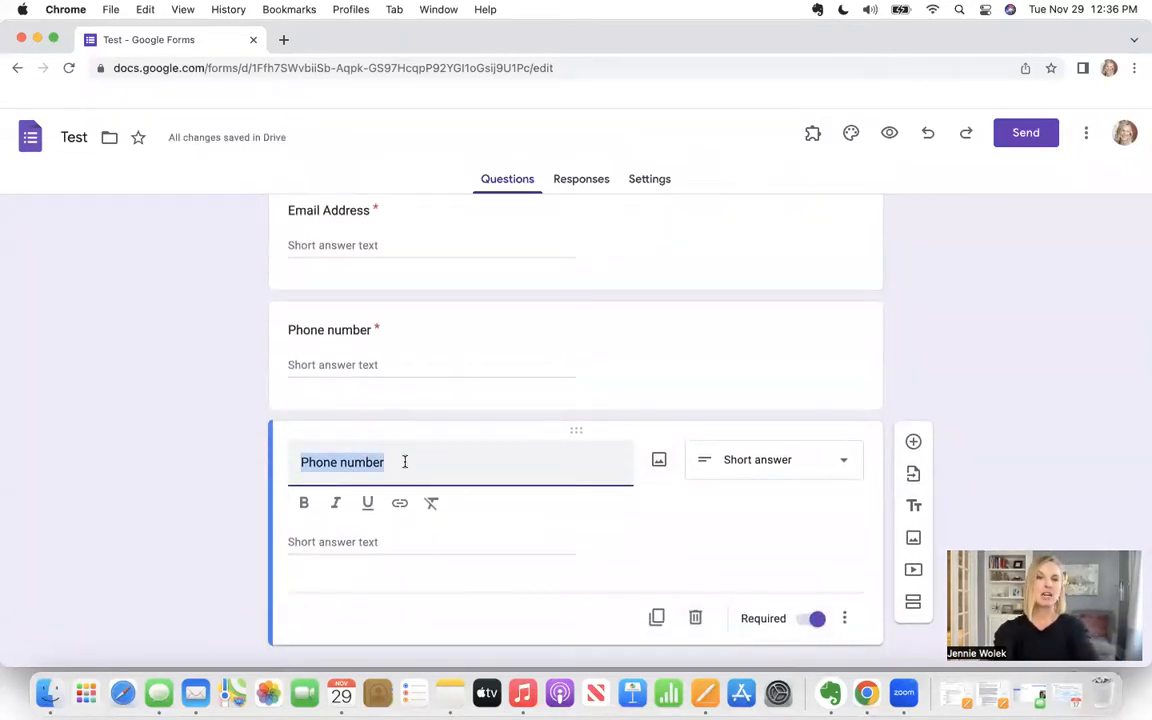
type("How did you hear")
key("BackSpace")
key("BackSpace")
key("BackSpace")
type("hear")
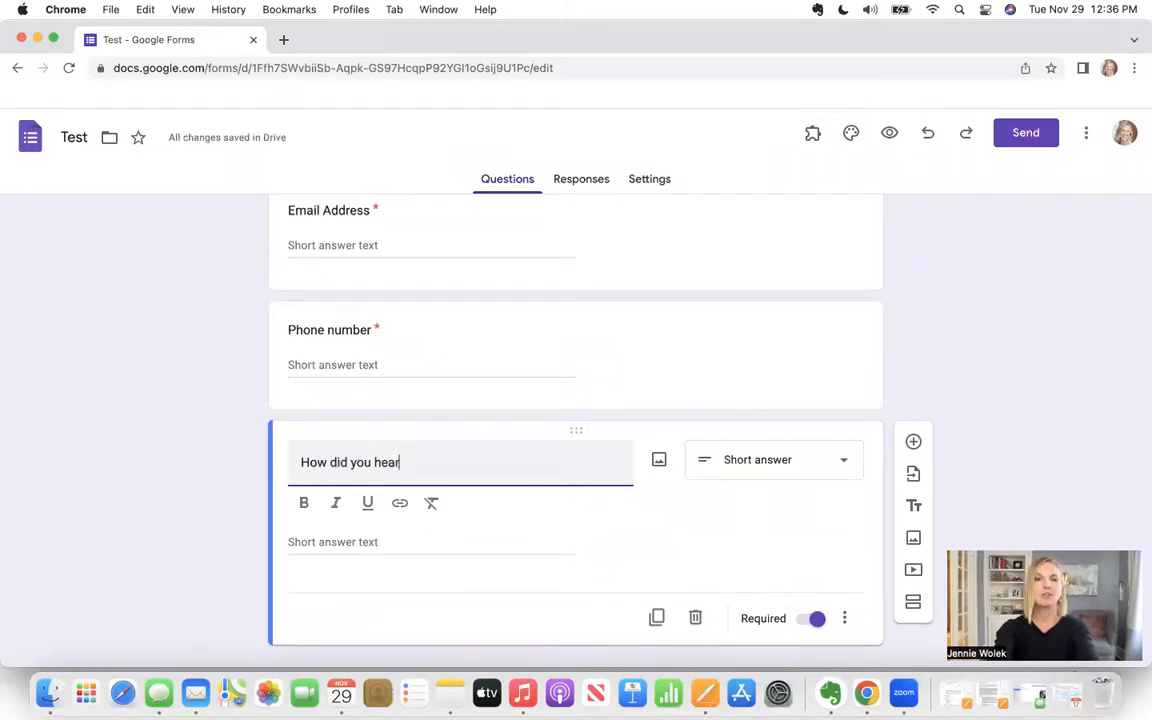
type(" about ")
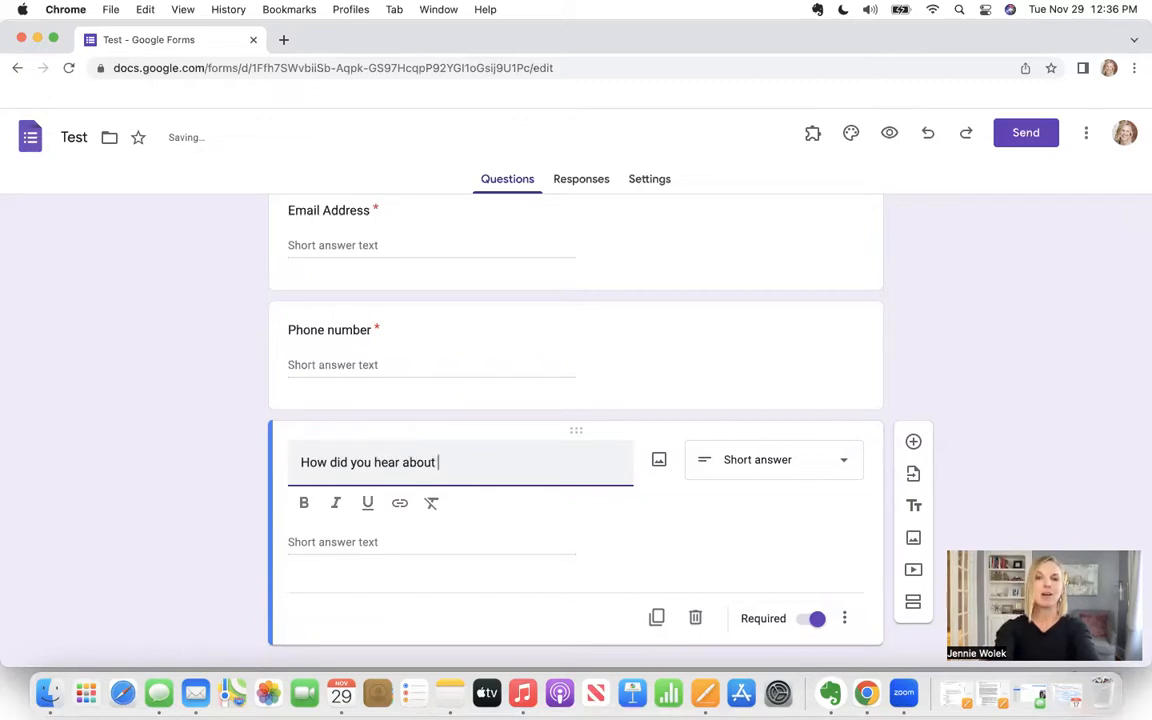
type("this giveaway?")
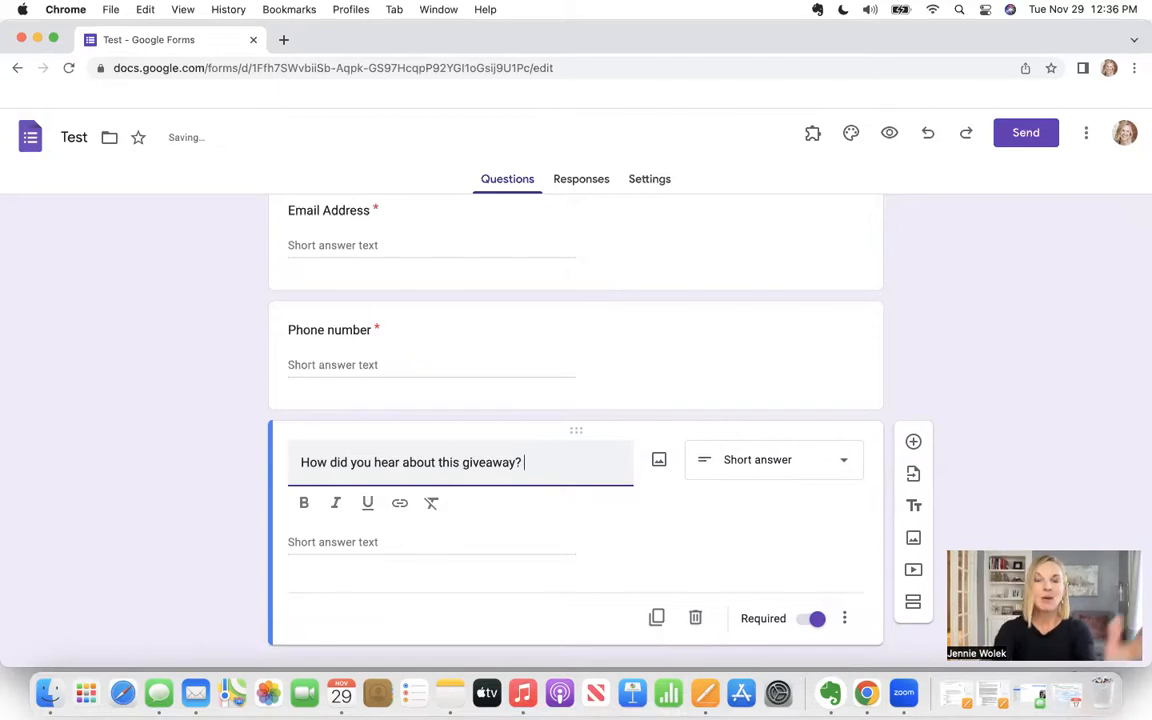
Step: Change the giveaway question's answer type to Multiple choice and name its first option "Facebook"
left_click(787, 460)
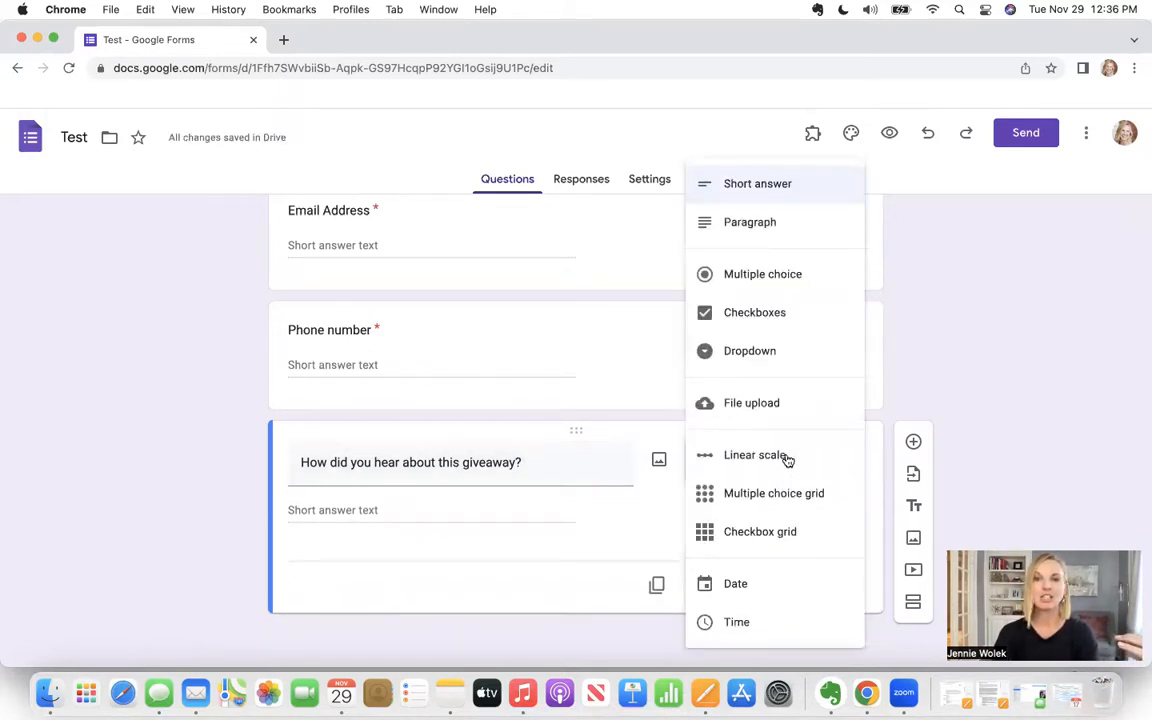
left_click(762, 274)
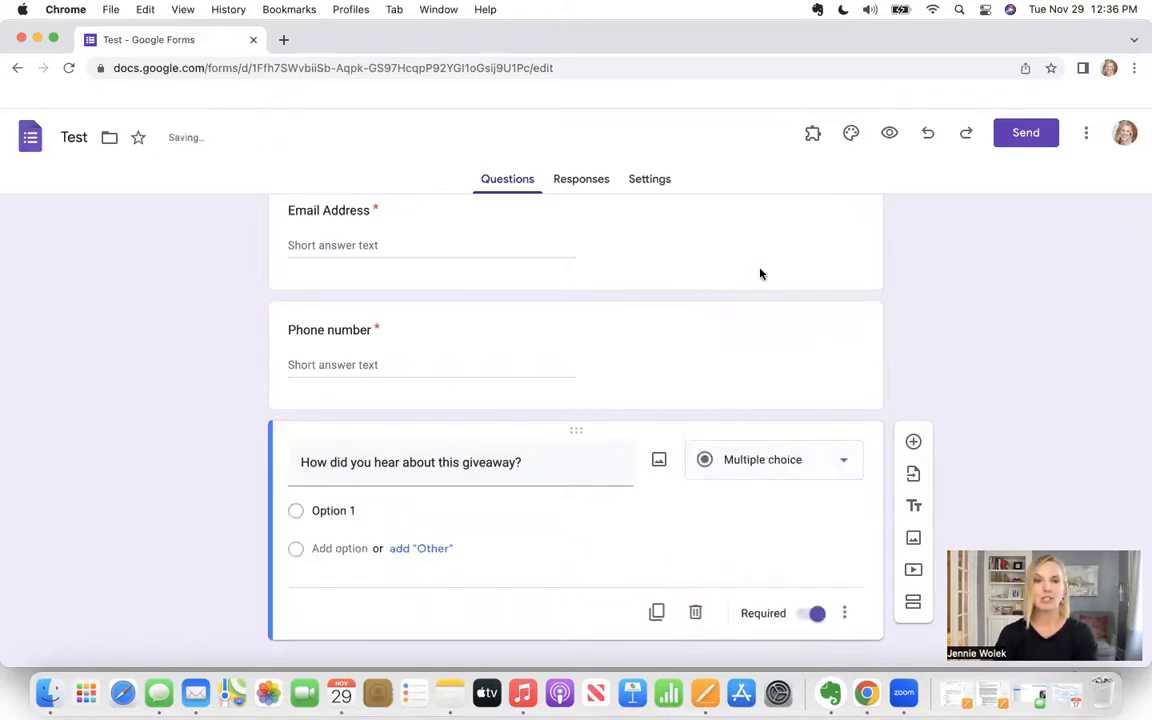
left_click(331, 511)
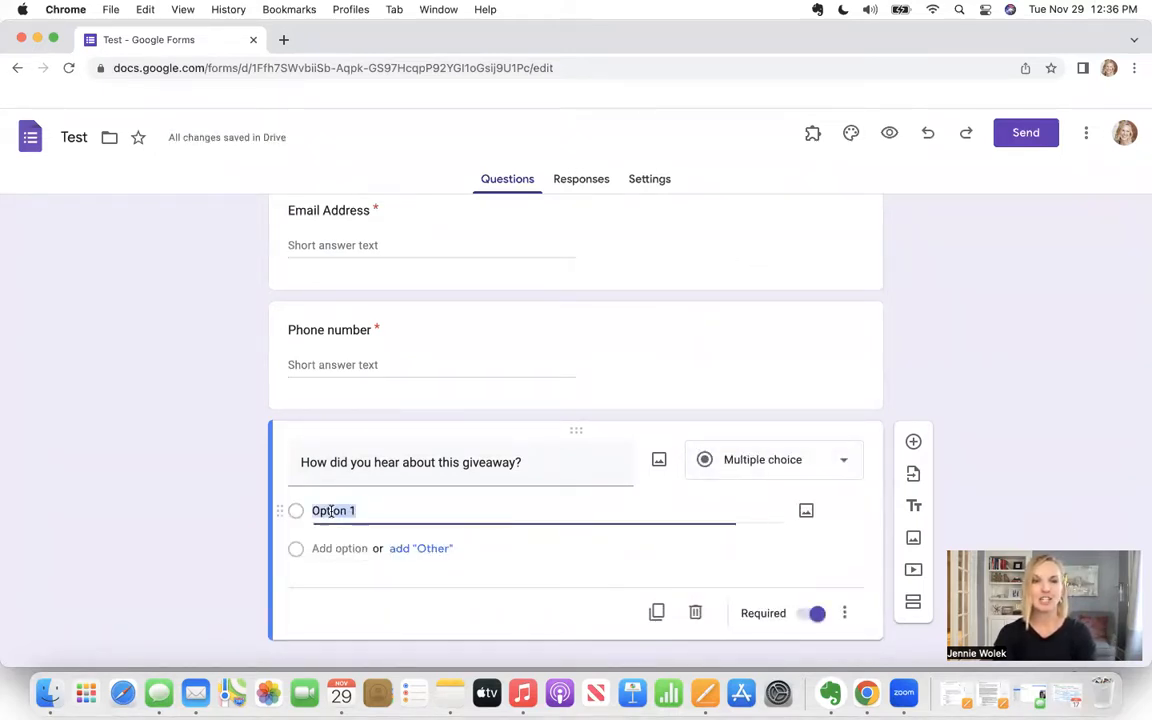
type("Fa")
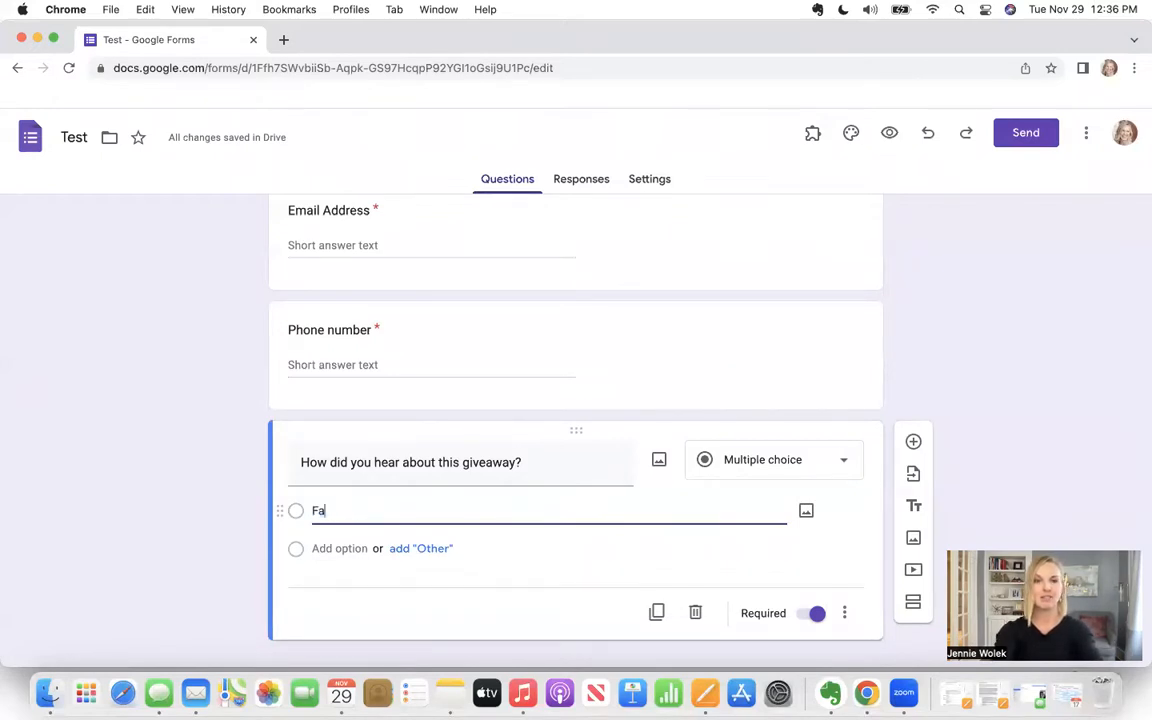
type("cebook")
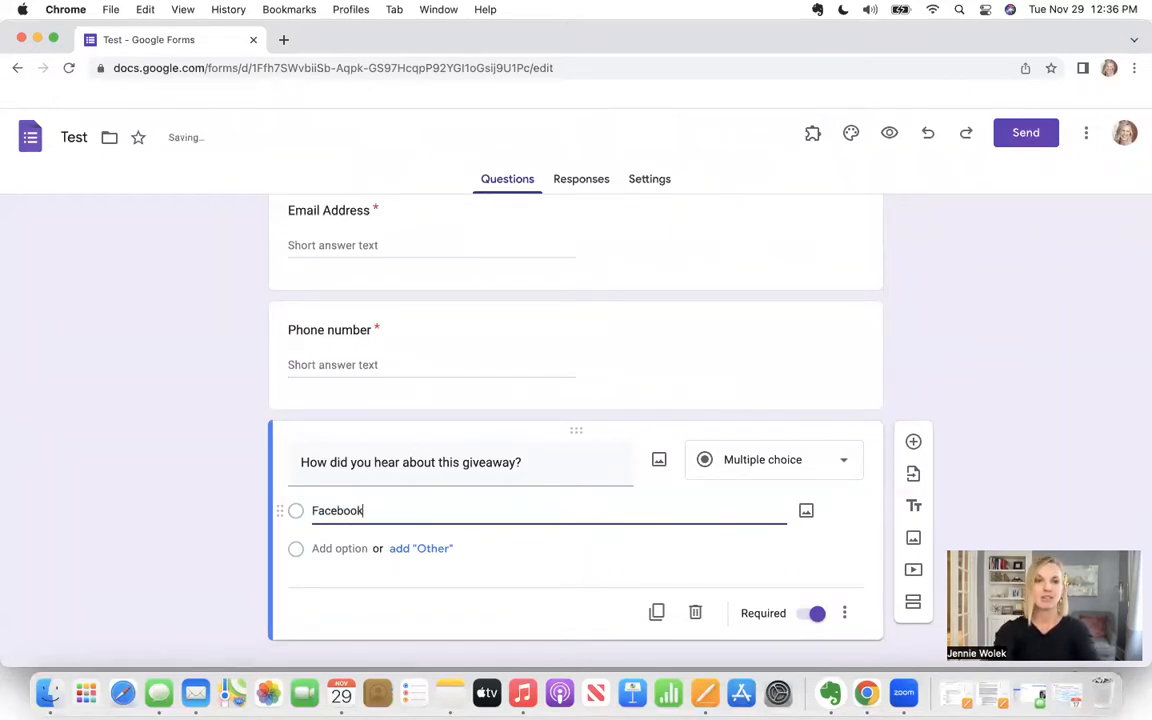
Step: Add the answer options "Got an Email" and "Text" to the giveaway question
key("Return")
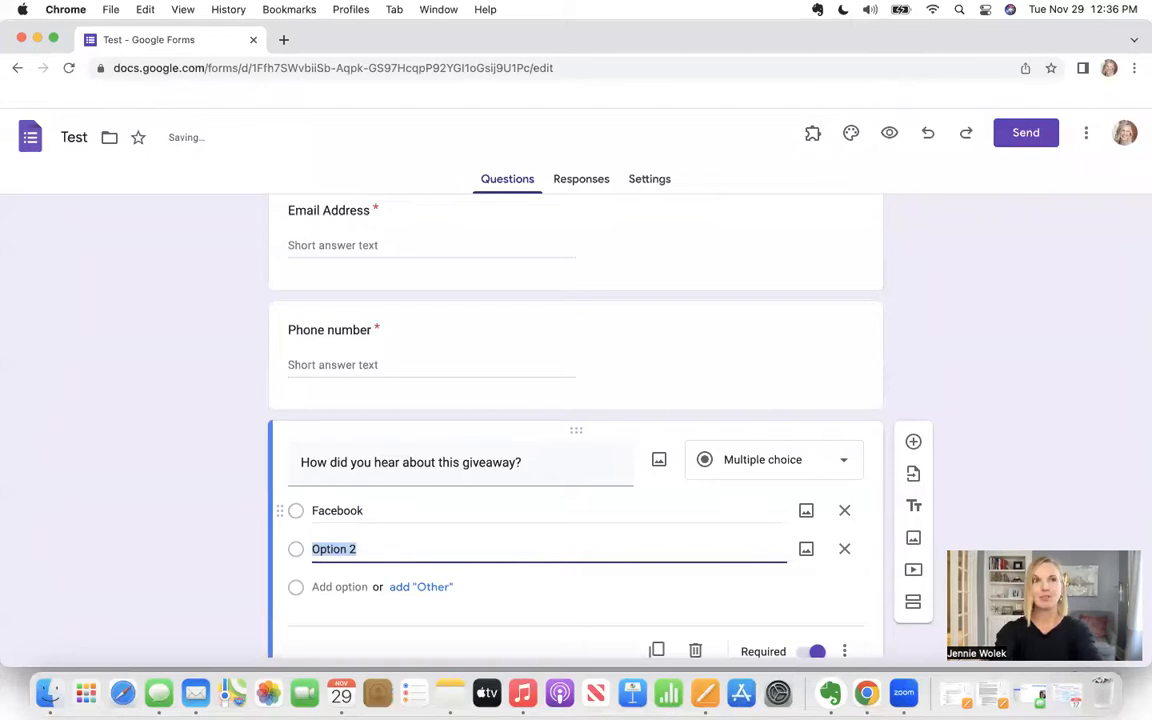
type("Got an Email")
key("Return")
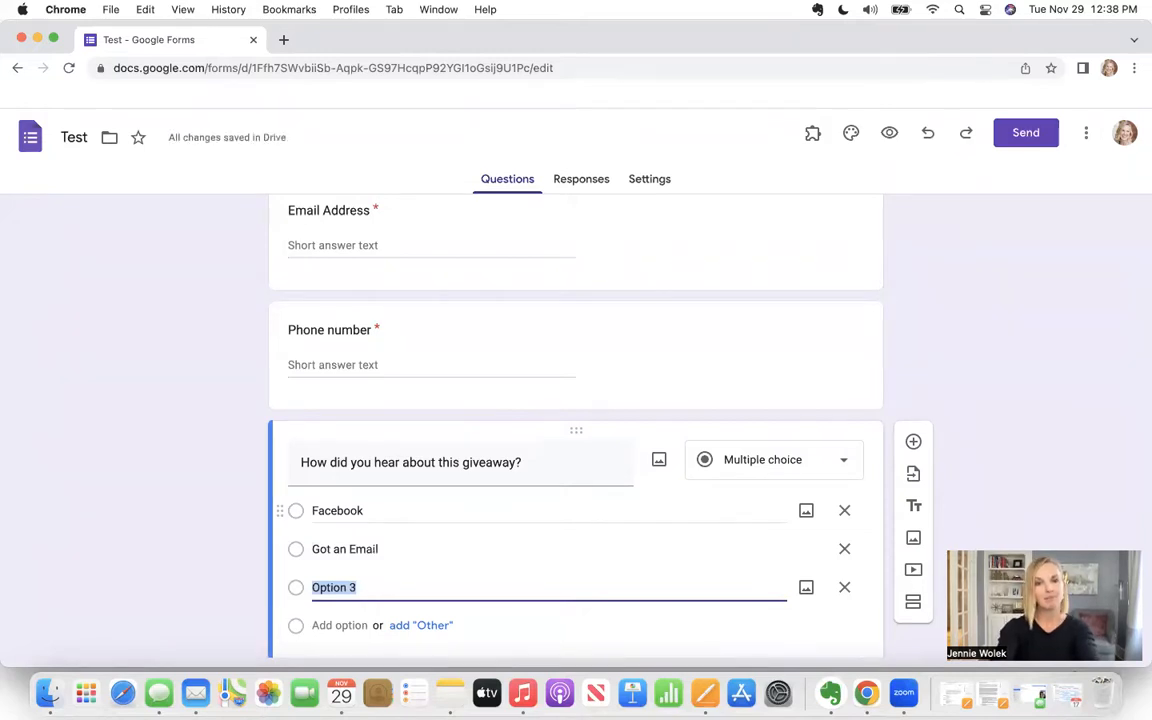
type("Tex")
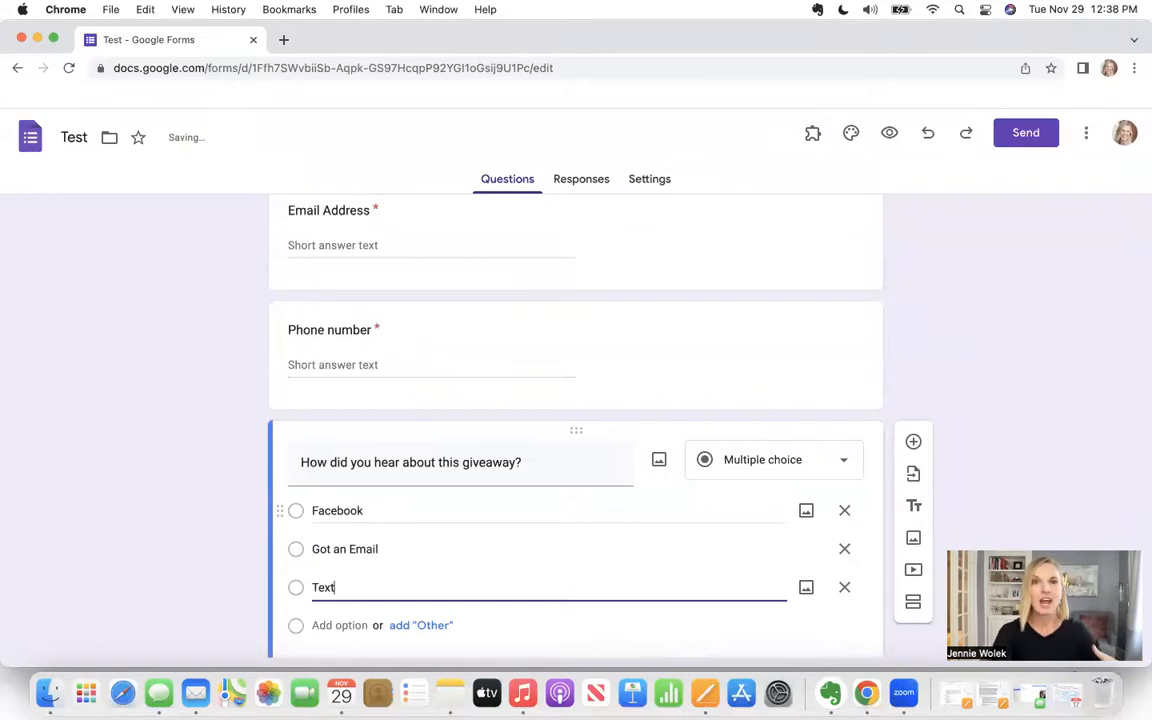
type("t")
scroll(424, 512, "down", 1)
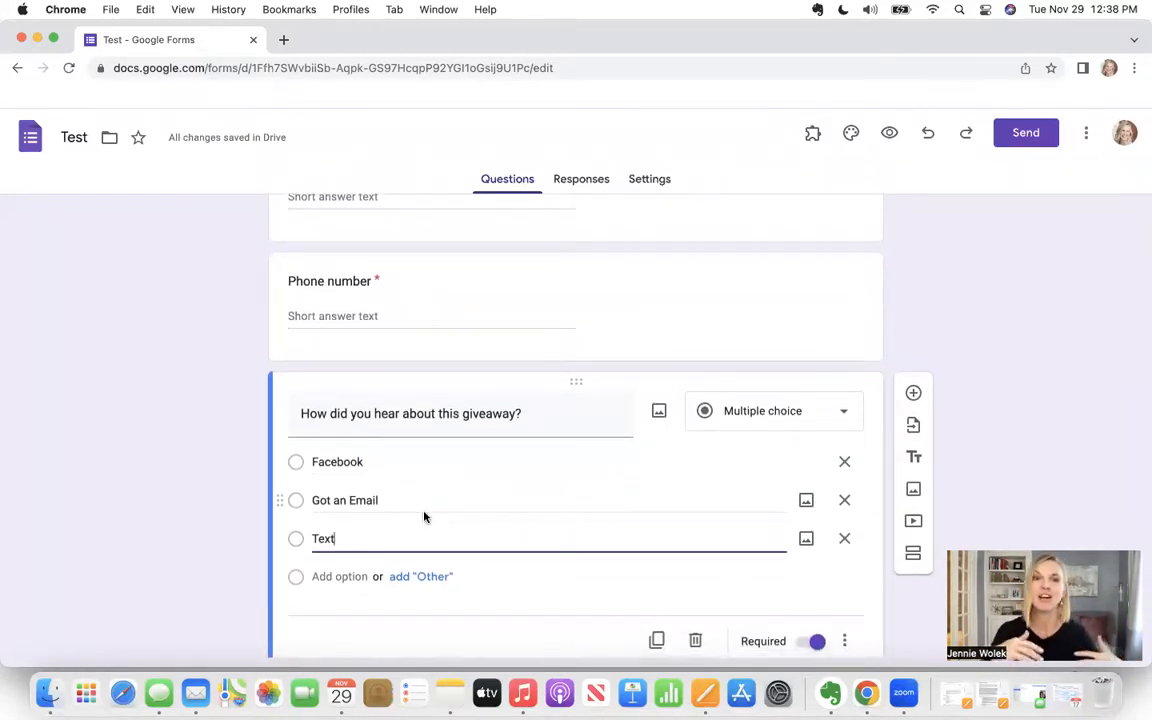
scroll(424, 520, "down", 1)
left_click(702, 519)
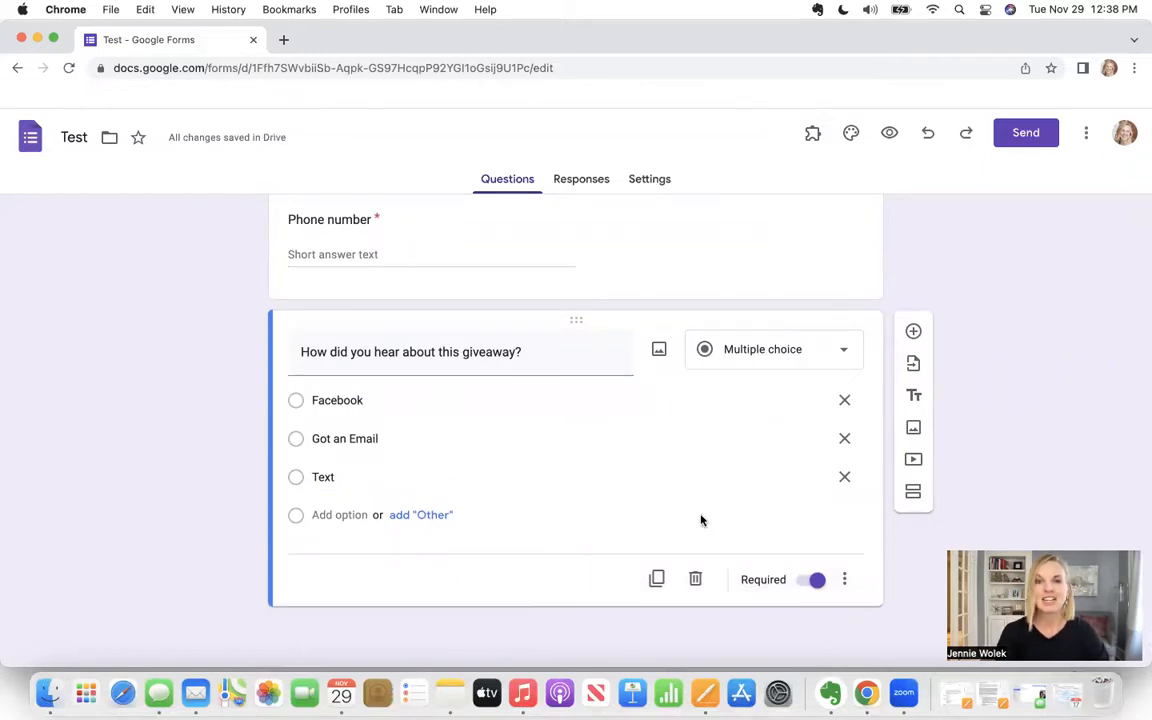
Step: Review all the form's questions, then preview the form as respondents see it, from the title through to the end
scroll(728, 459, "up", 3)
scroll(728, 459, "up", 5)
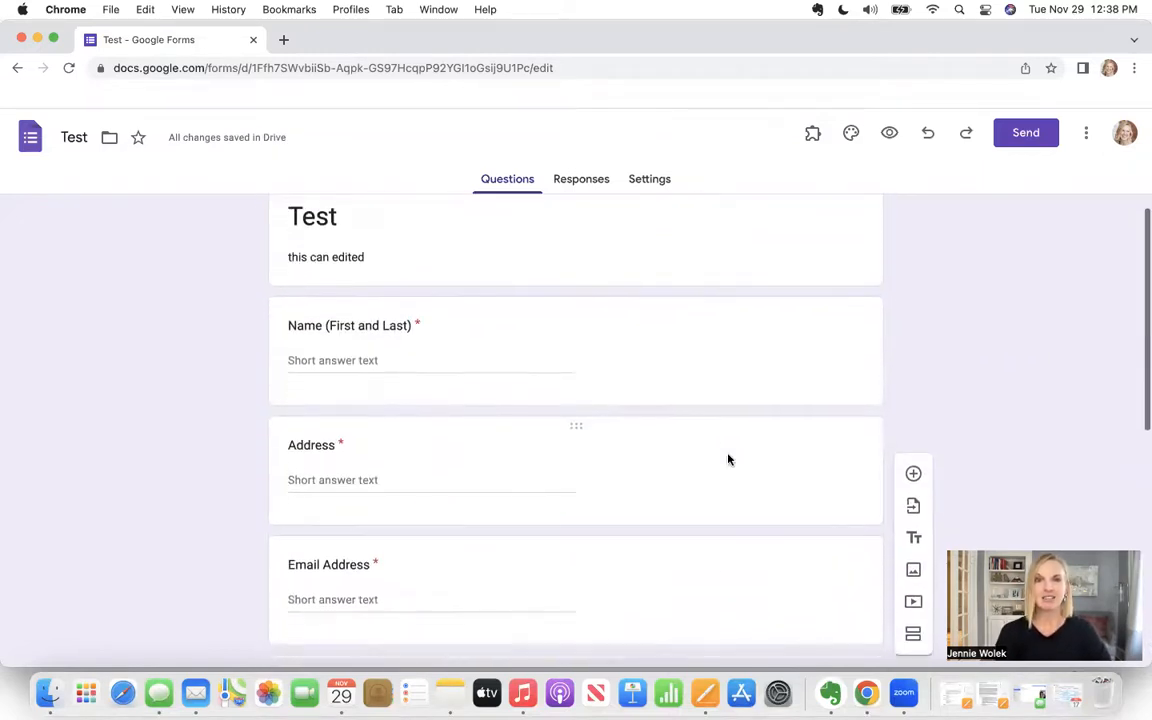
scroll(728, 459, "down", 7)
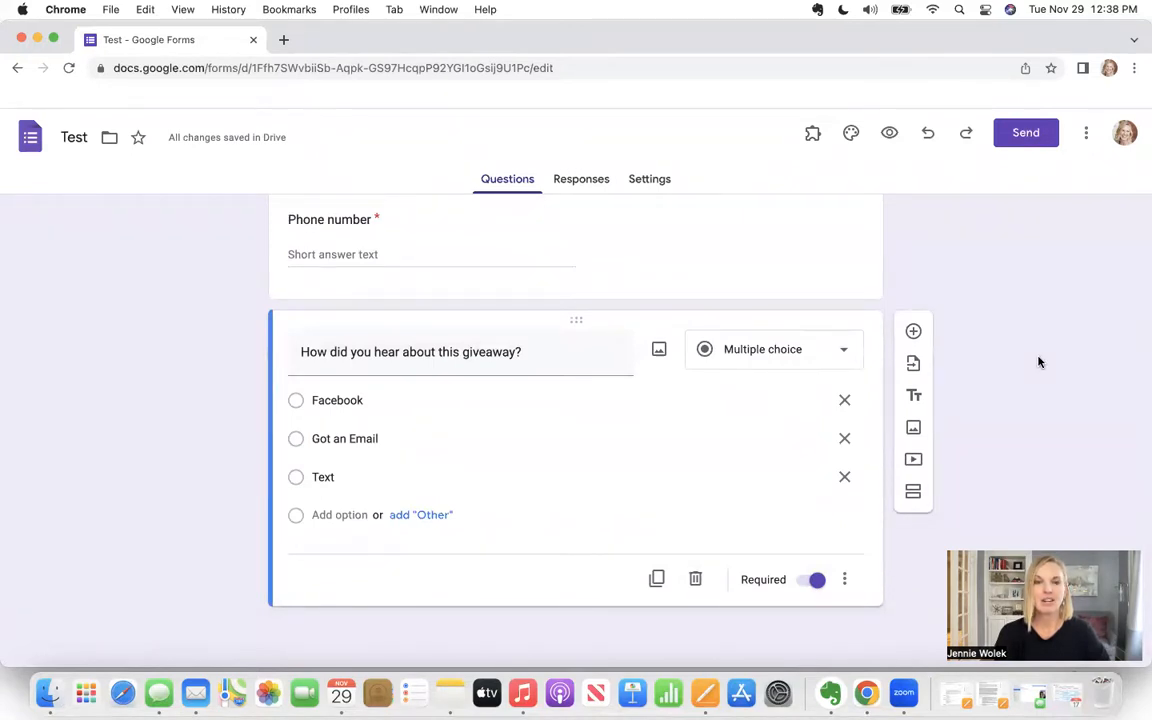
scroll(1030, 360, "up", 7)
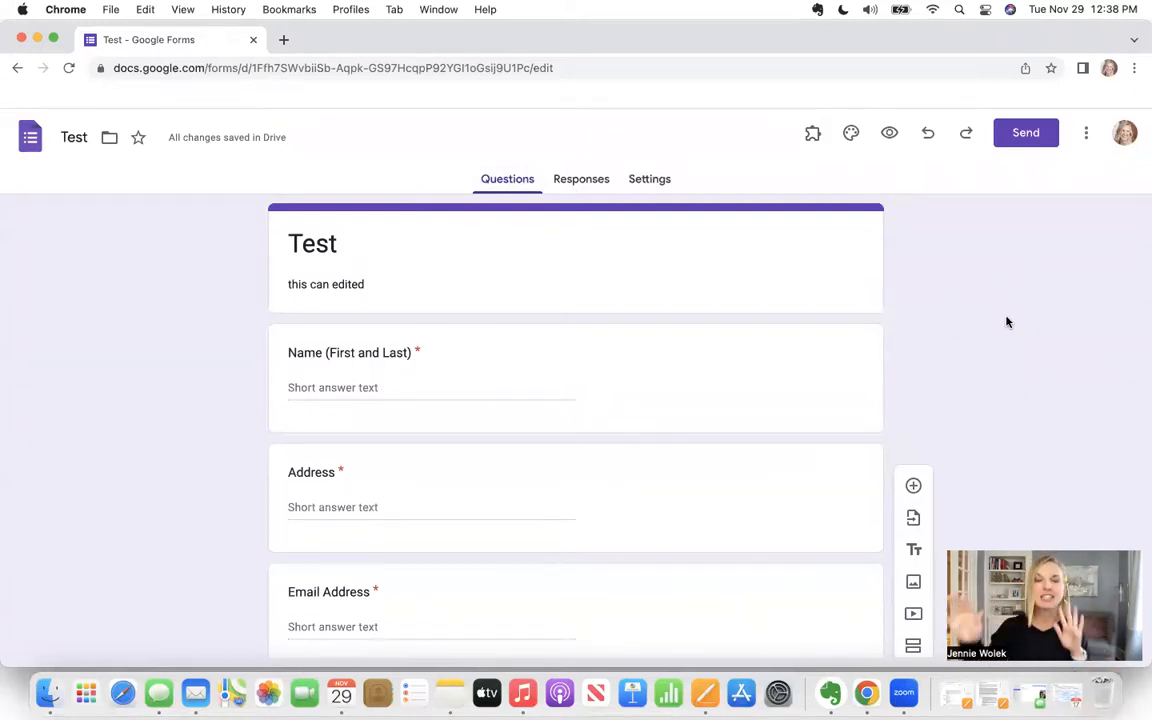
left_click(891, 137)
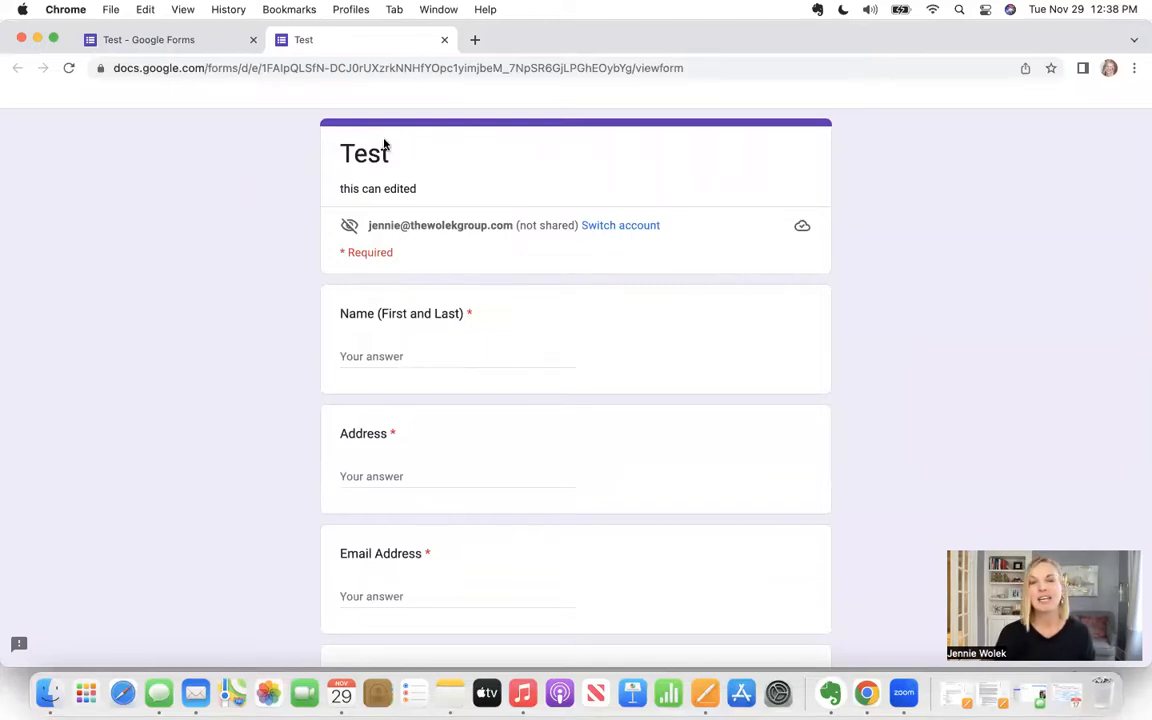
scroll(178, 383, "down", 1)
scroll(178, 381, "up", 1)
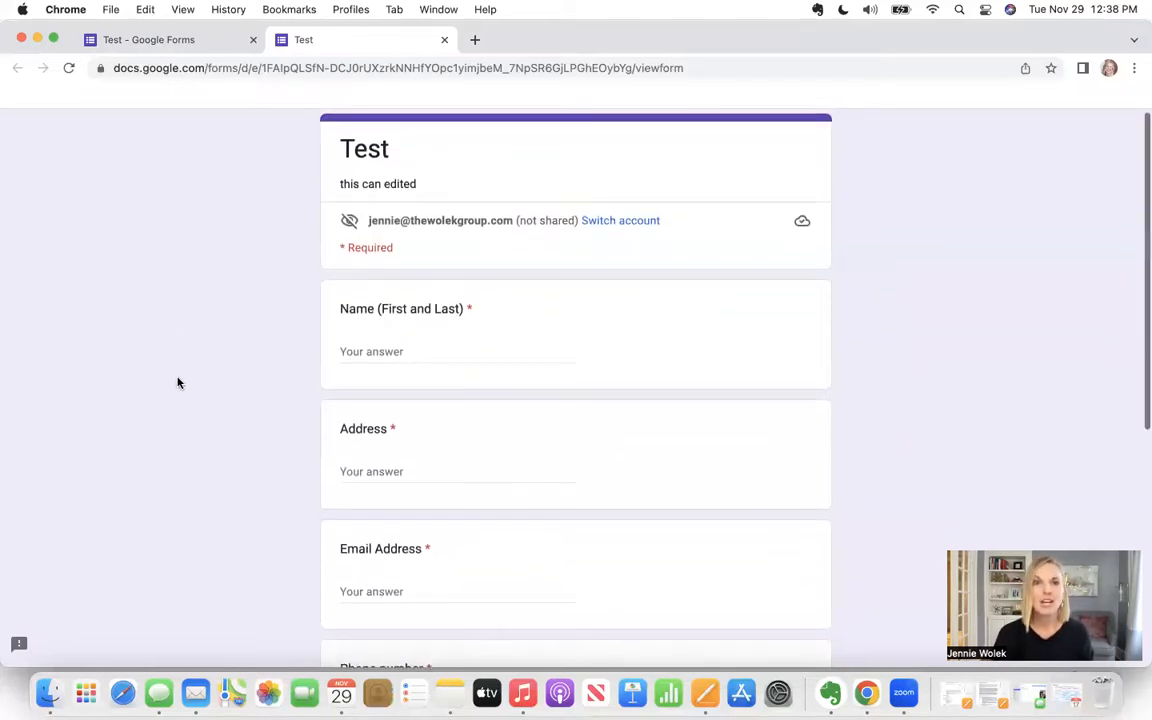
scroll(230, 439, "down", 5)
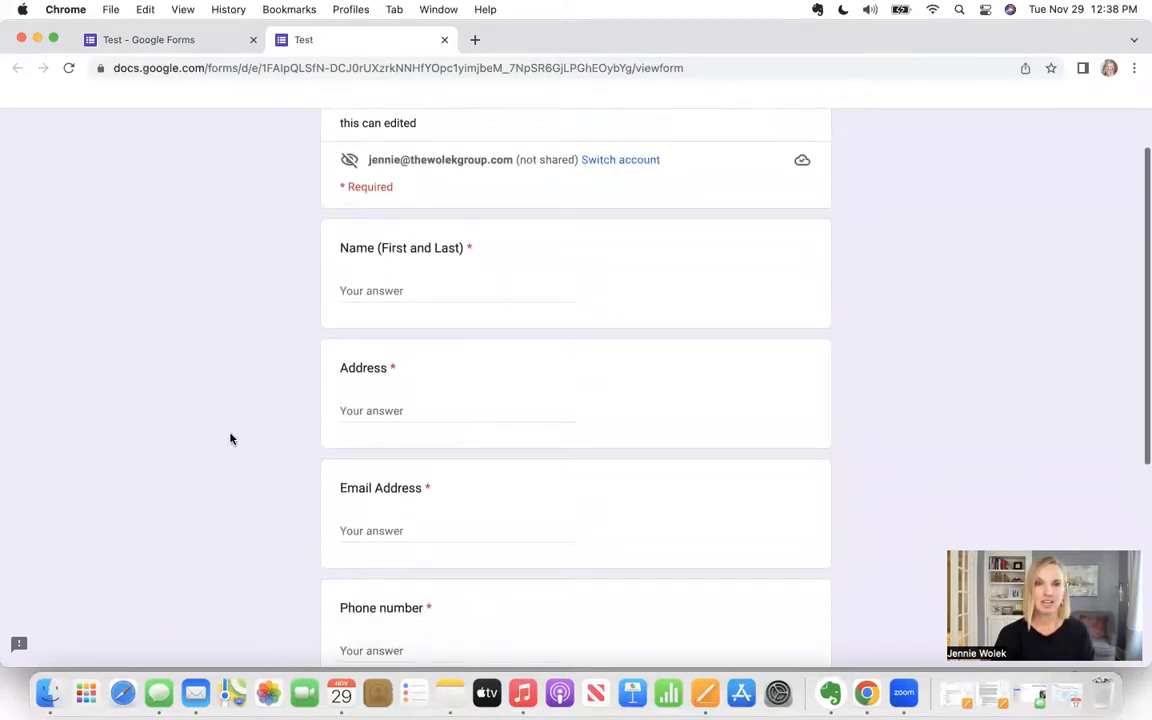
scroll(230, 439, "down", 3)
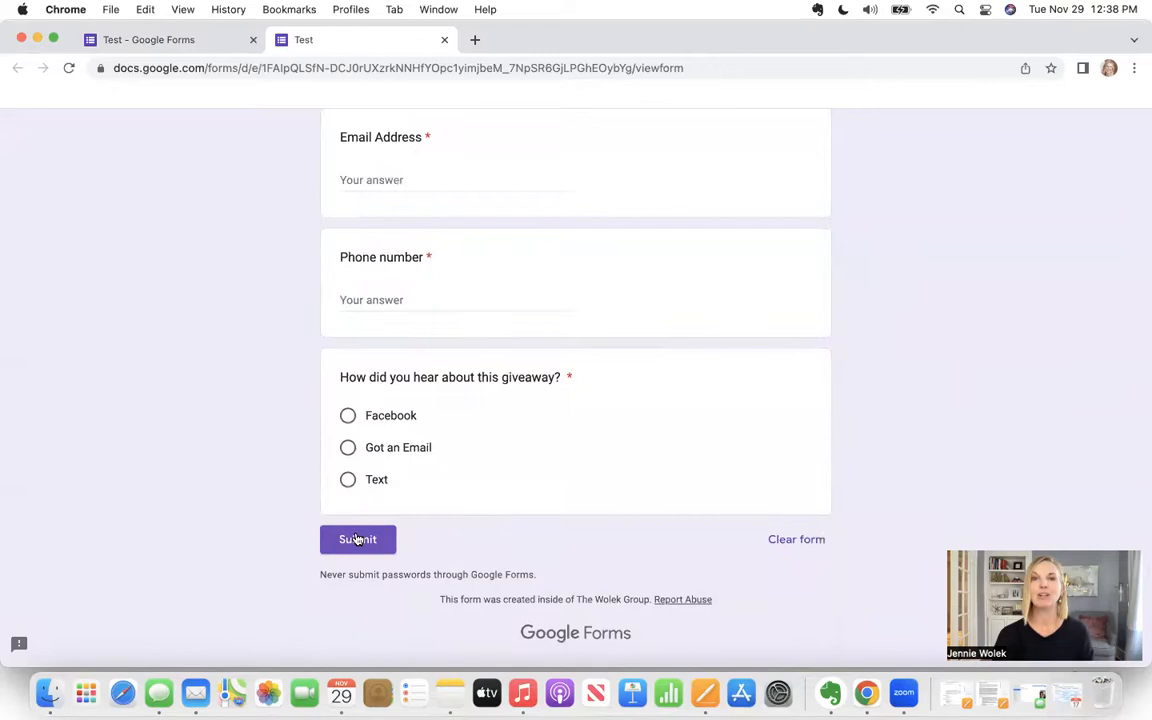
Step: Return to the form editor and link its responses to a new spreadsheet named "Test (Responses)"
left_click(149, 40)
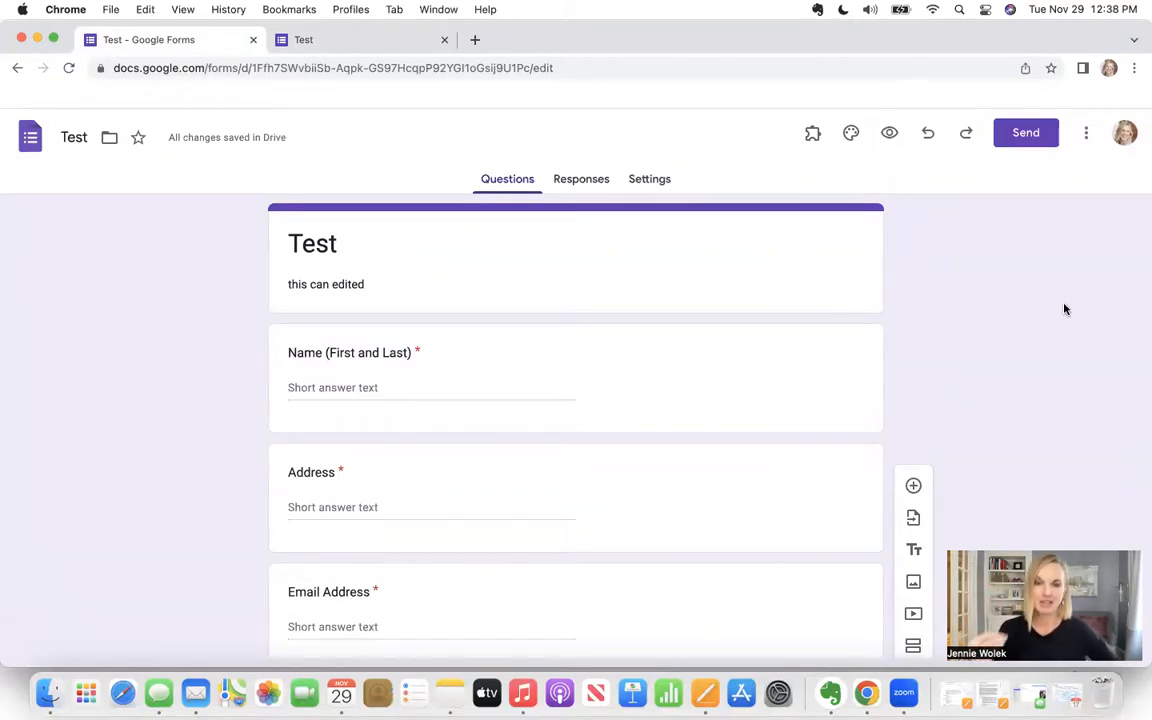
left_click(576, 188)
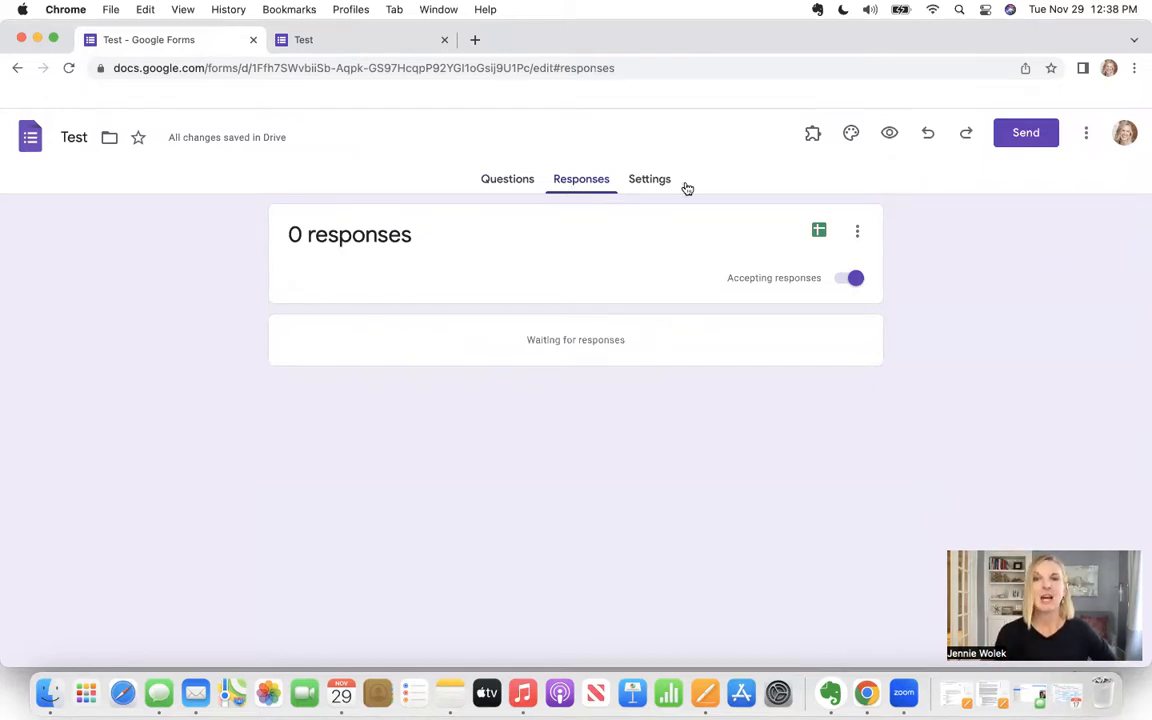
left_click(819, 231)
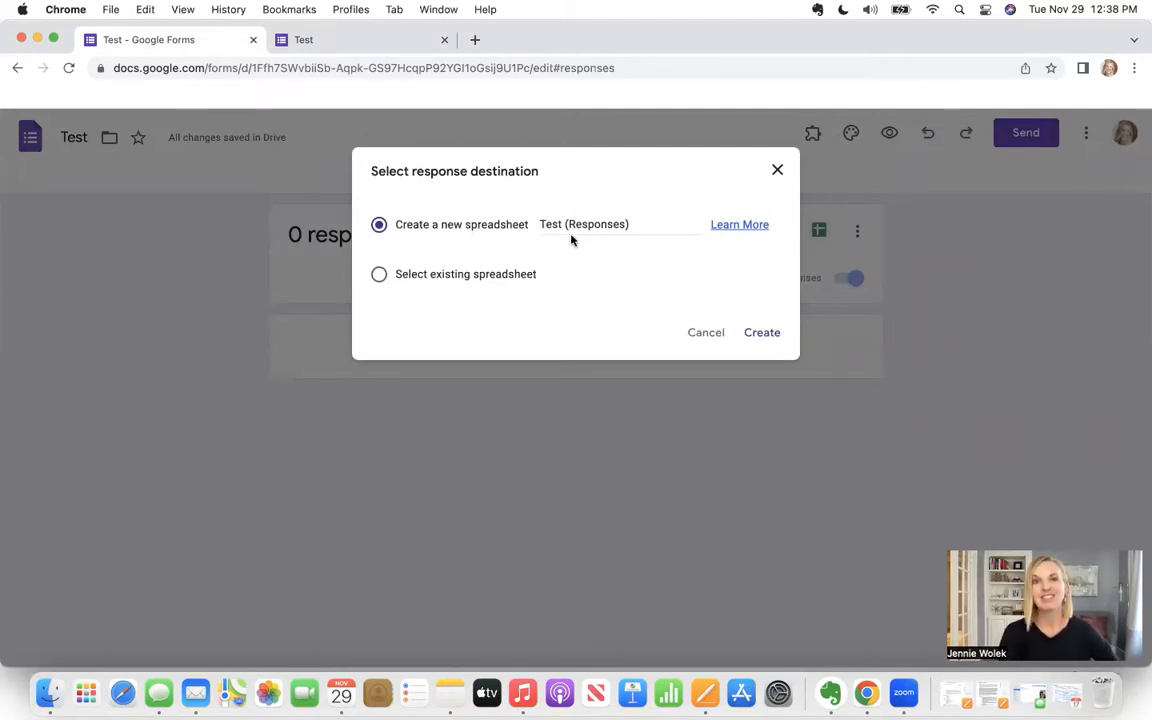
left_click(772, 334)
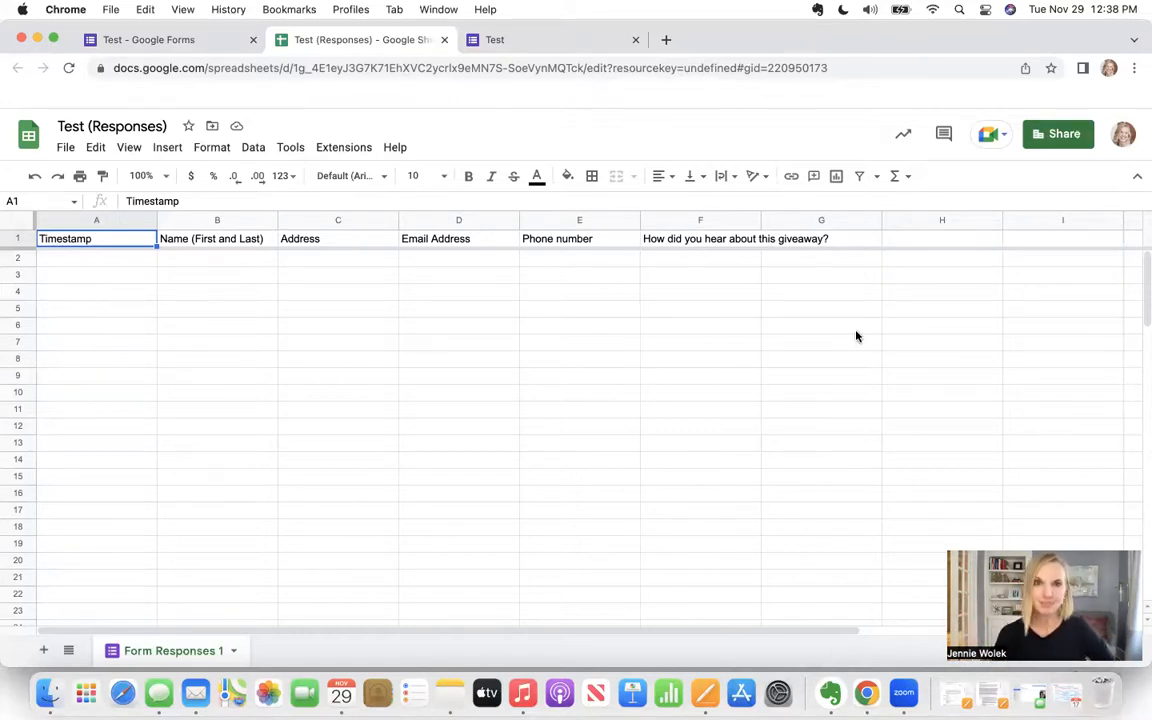
Step: Return to the form editor and turn off the response restriction to users in The Wolek Group, checking the remaining settings
left_click(155, 42)
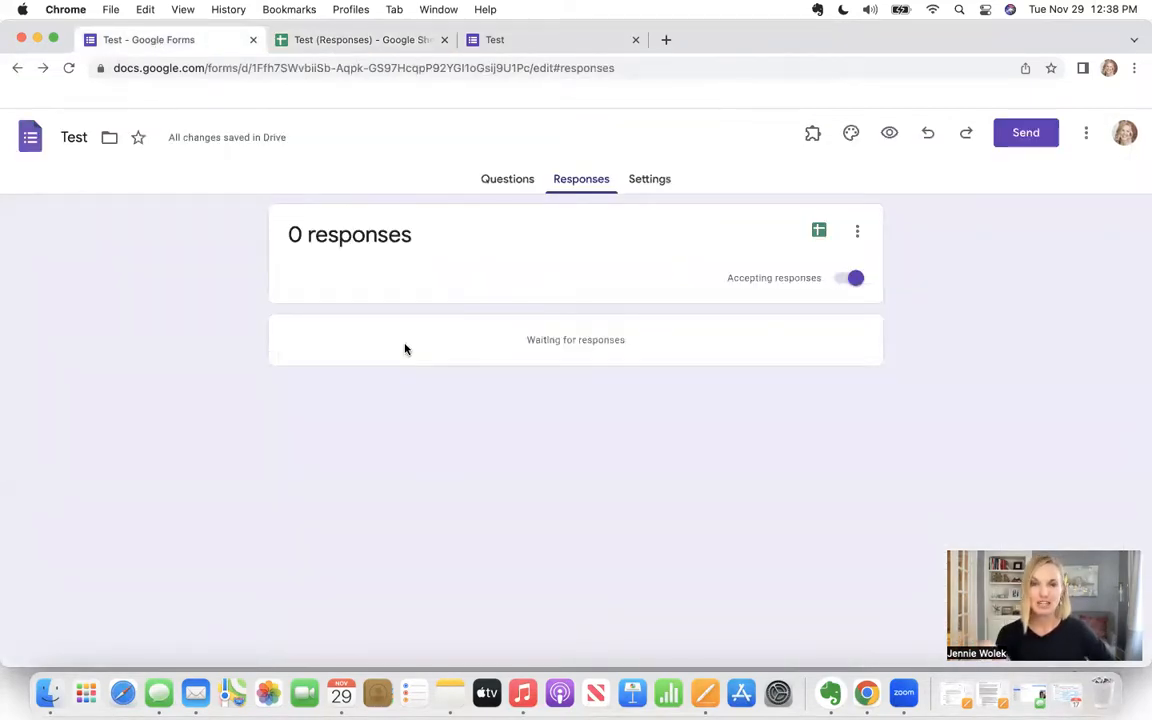
left_click(656, 182)
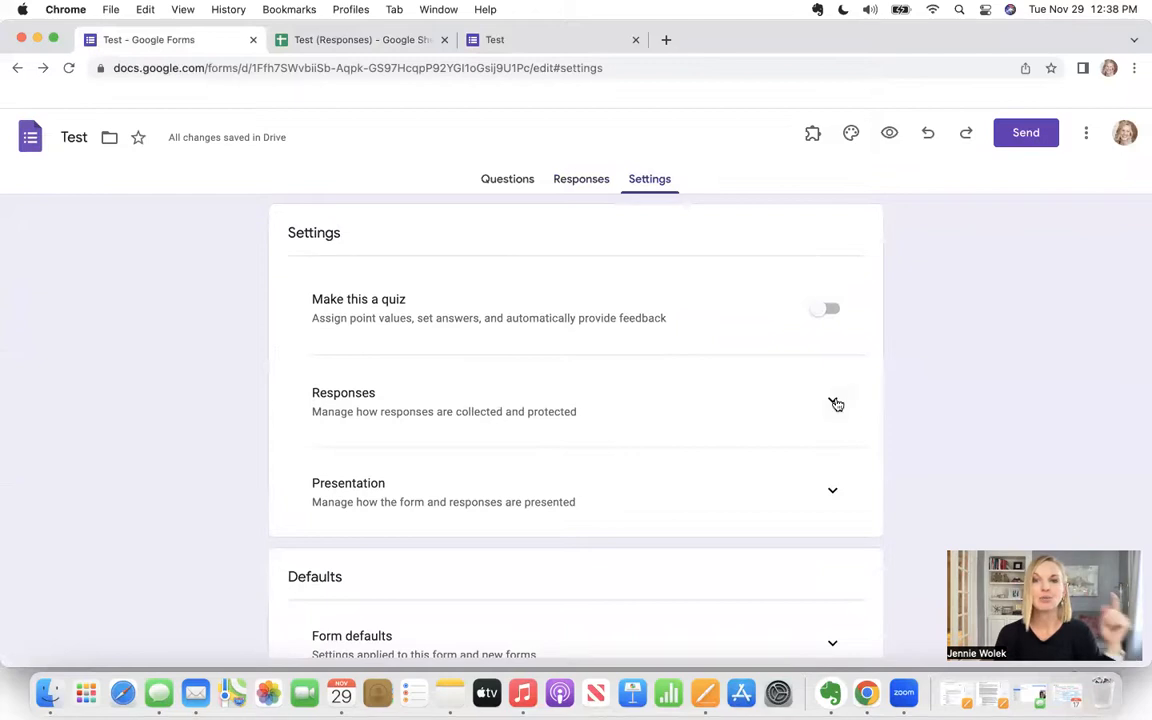
left_click(834, 402)
scroll(602, 524, "down", 3)
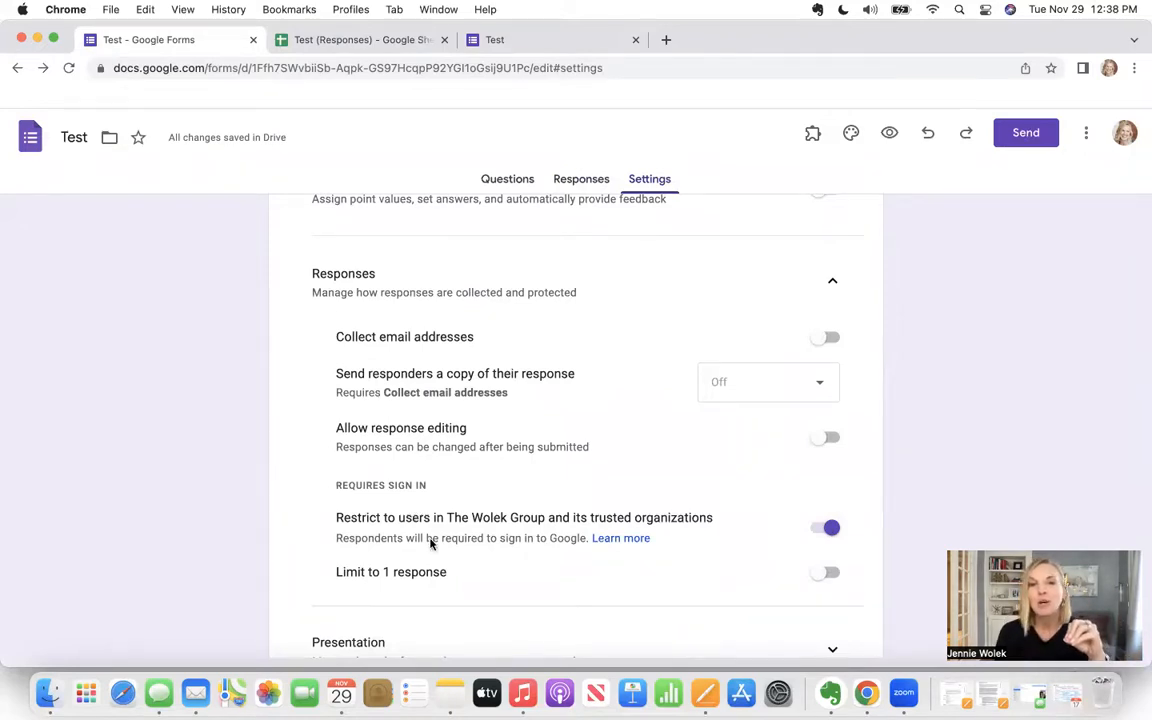
left_click_drag(447, 517, 547, 518)
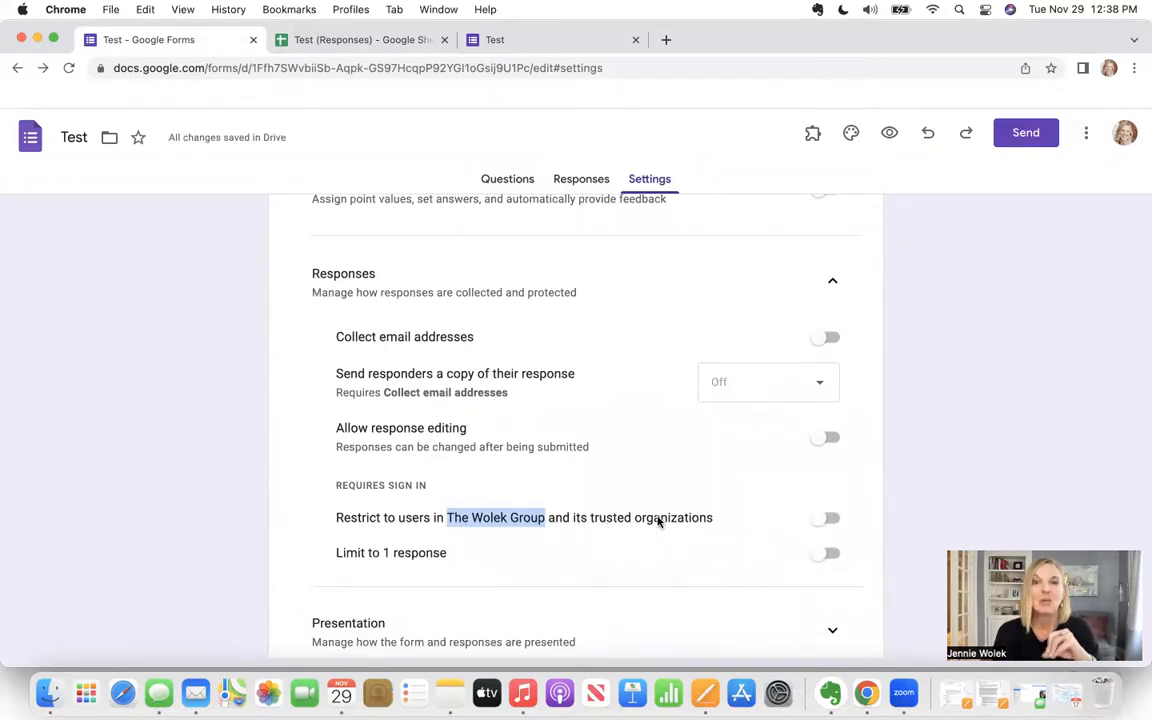
left_click(720, 520)
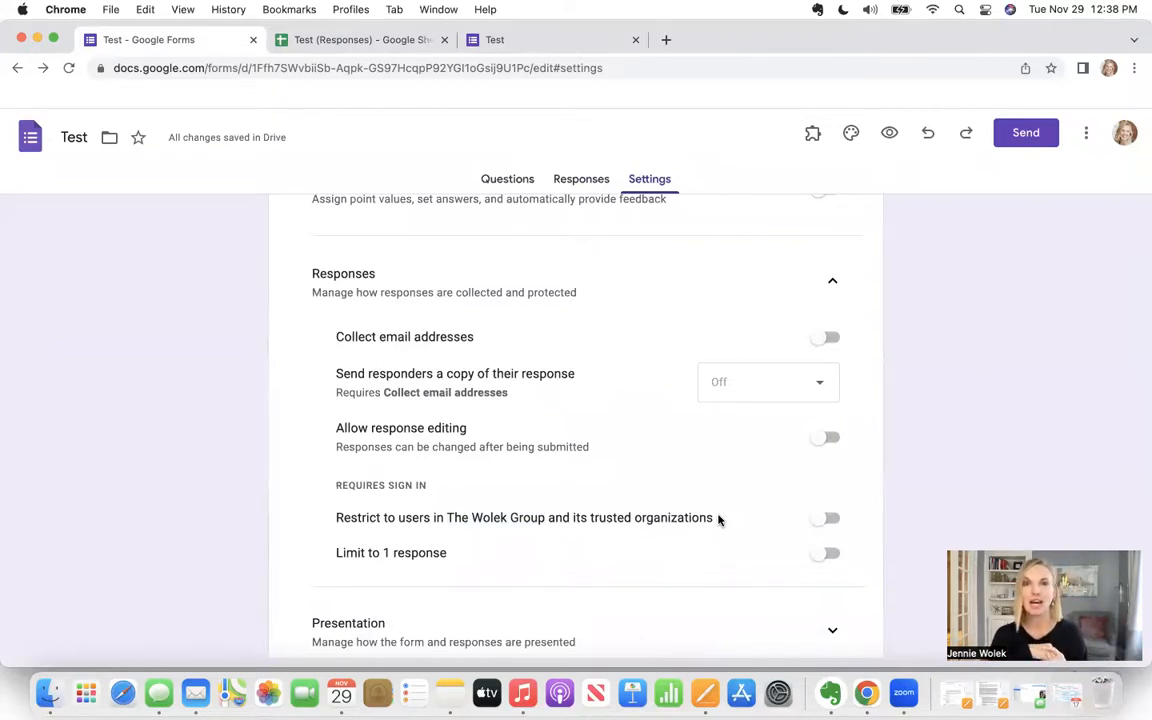
left_click(826, 518)
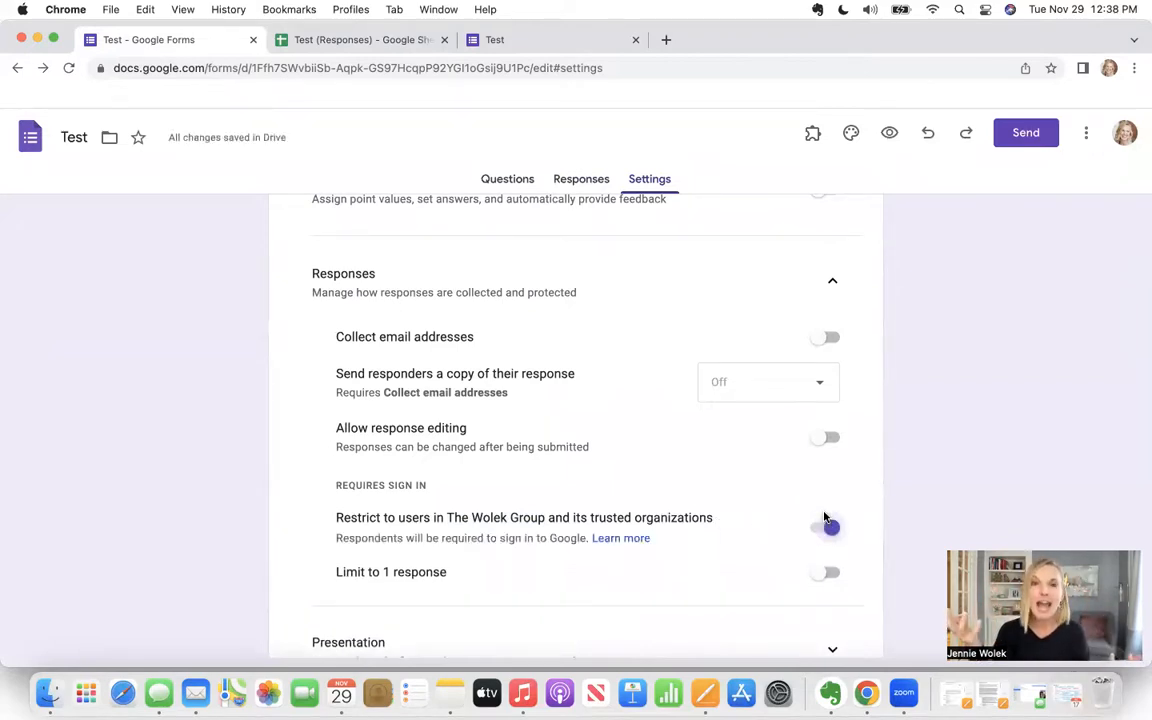
left_click(829, 529)
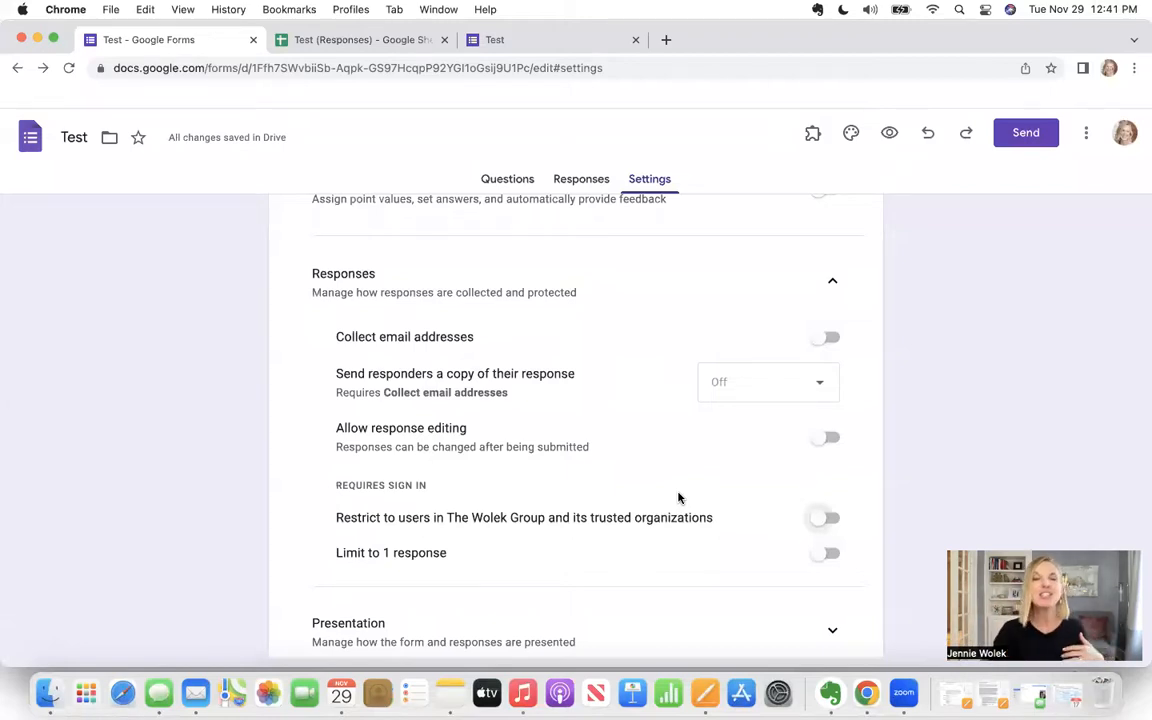
scroll(678, 497, "up", 3)
scroll(653, 476, "down", 2)
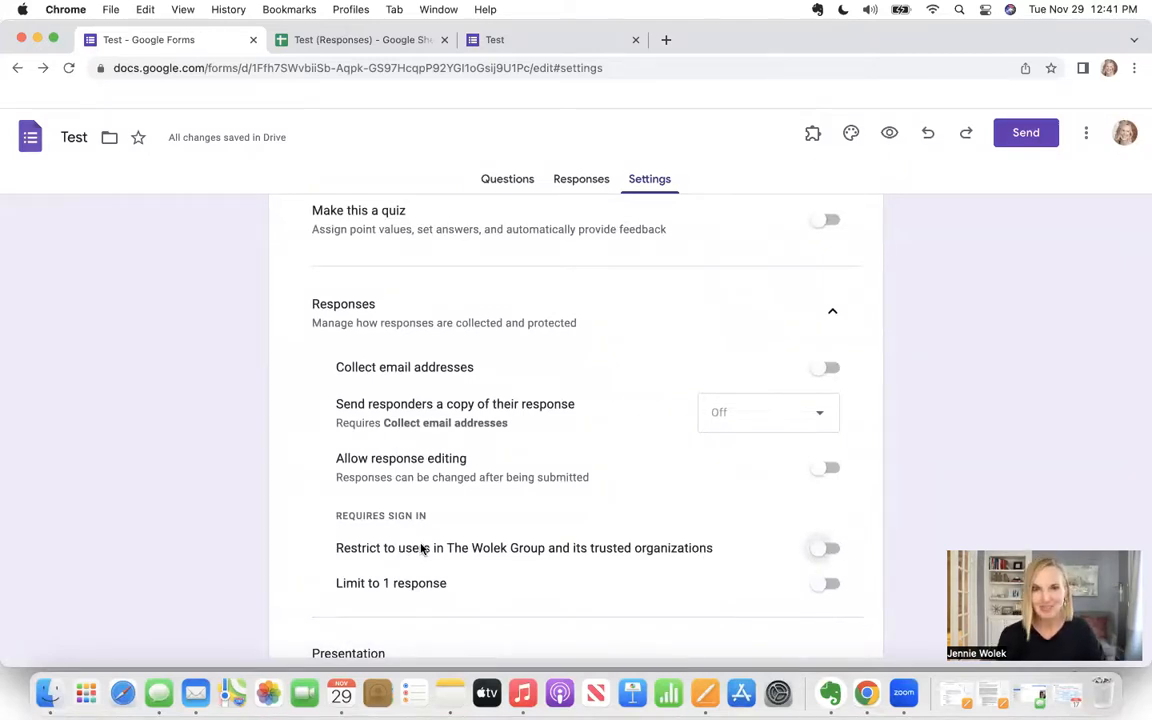
scroll(421, 548, "down", 5)
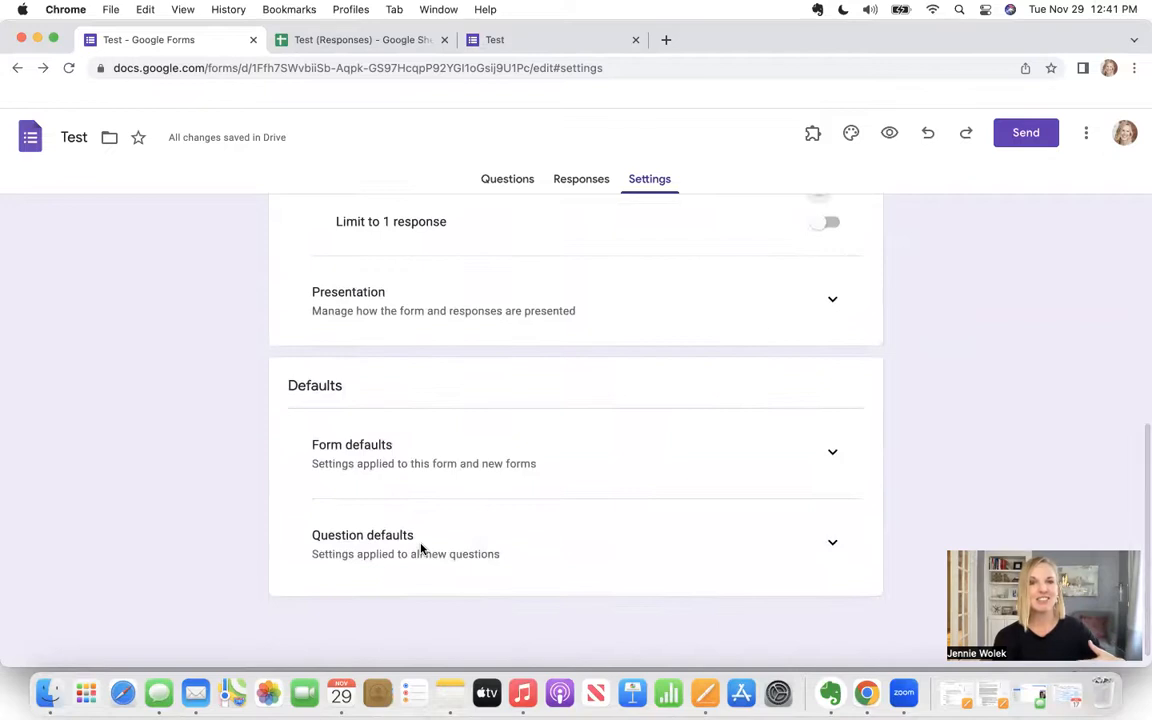
scroll(614, 388, "up", 10)
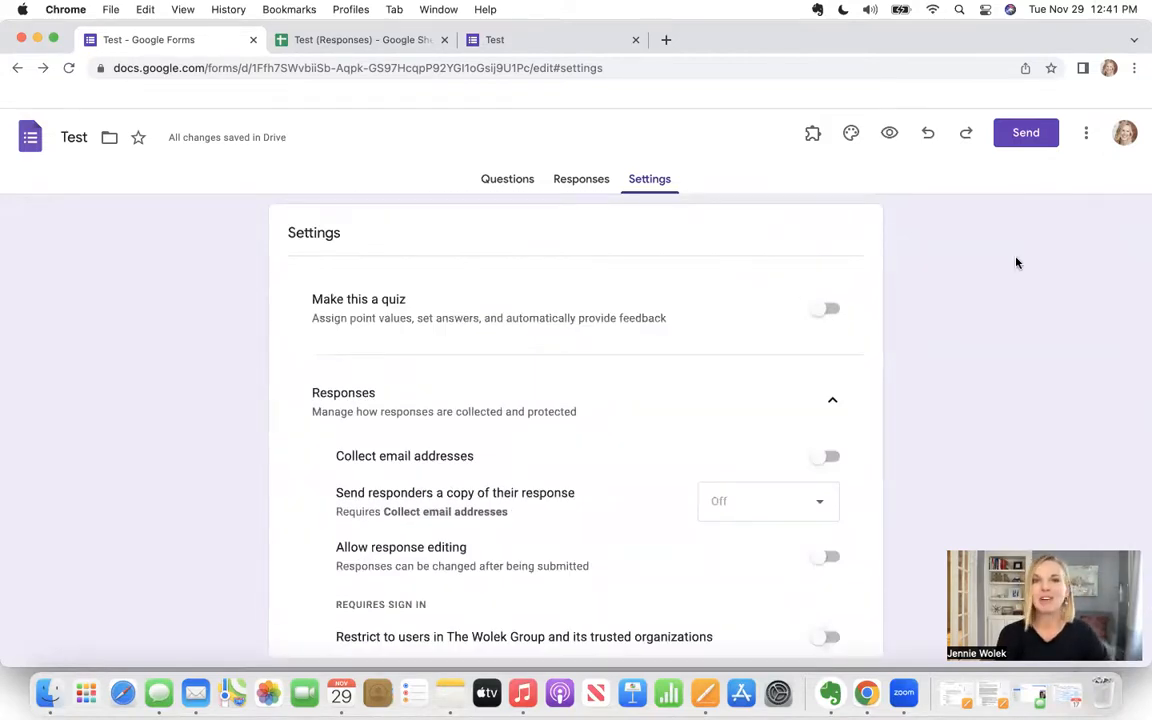
Step: Go back to the form's questions, look through the theme's text styles and browse the header images without choosing one
left_click(505, 178)
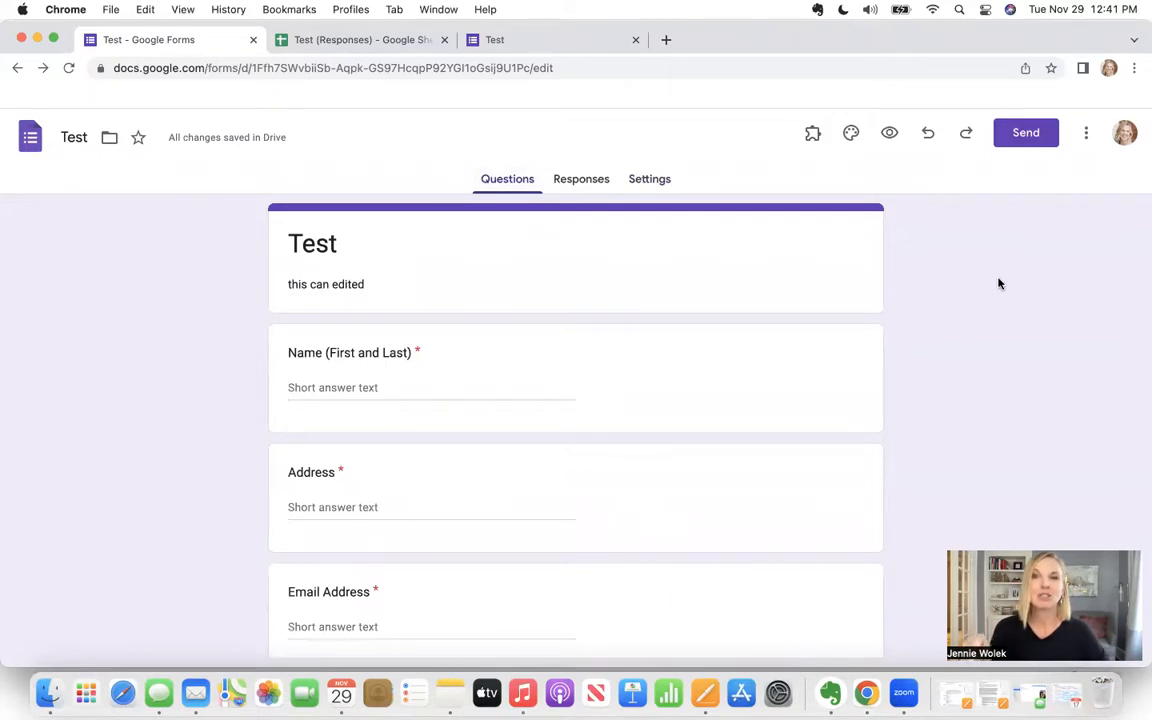
left_click(851, 134)
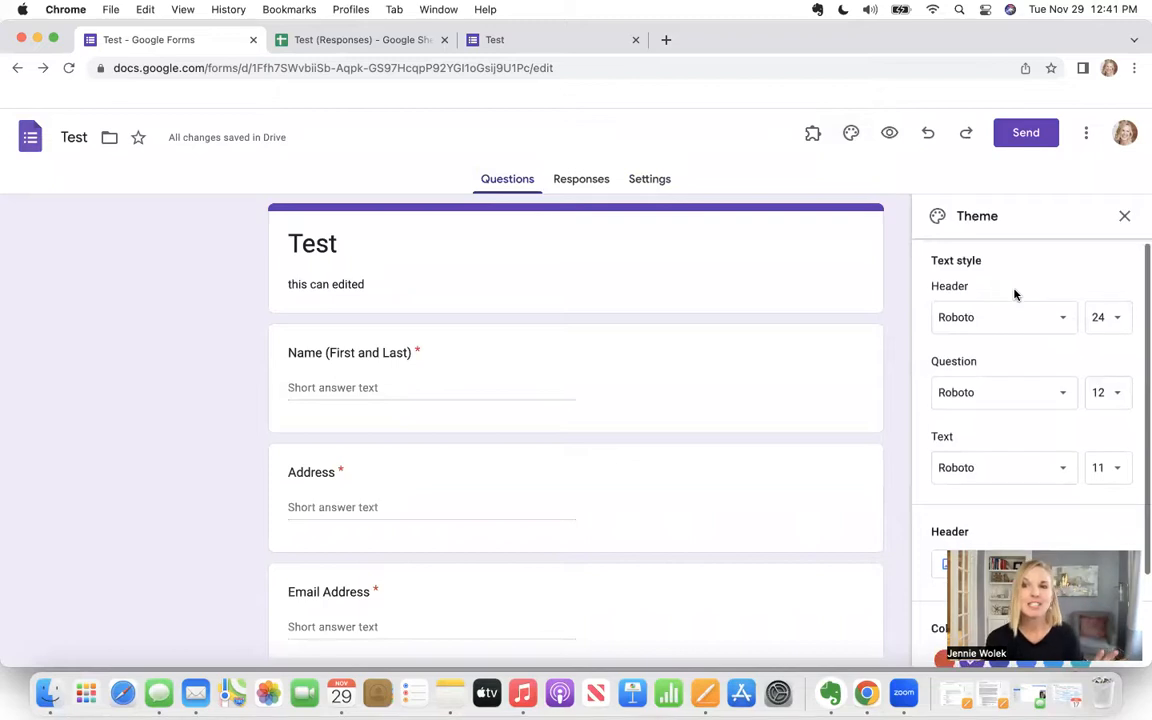
scroll(1014, 293, "down", 1)
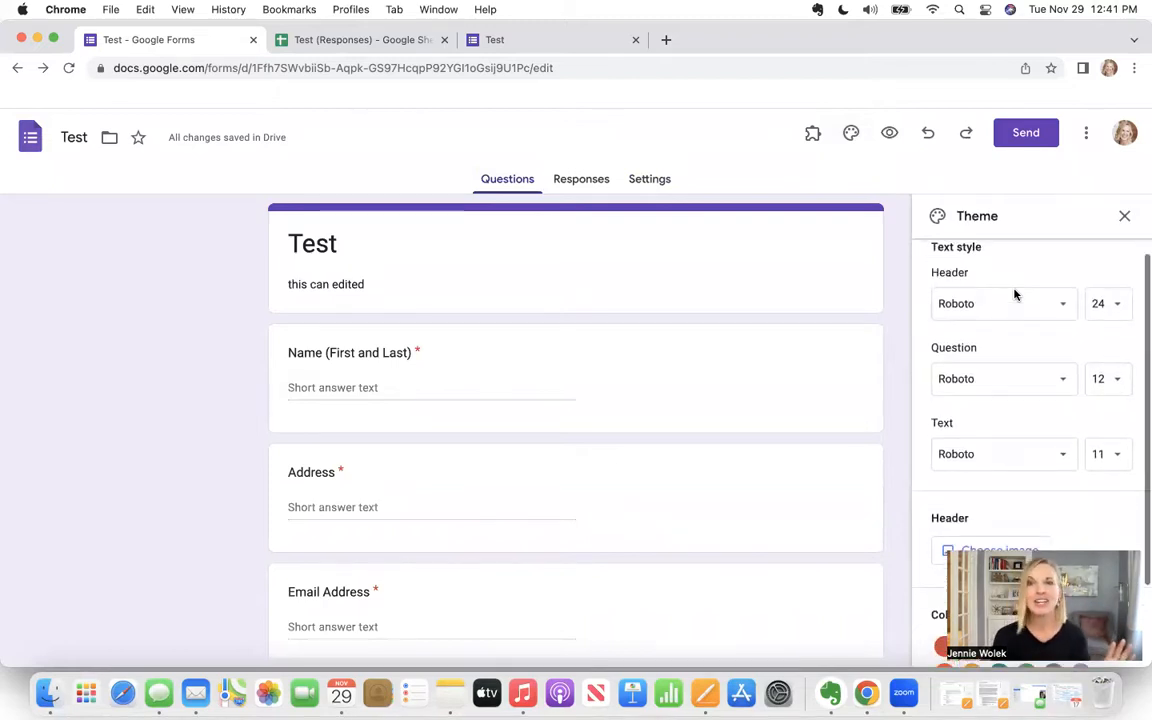
scroll(1014, 293, "up", 1)
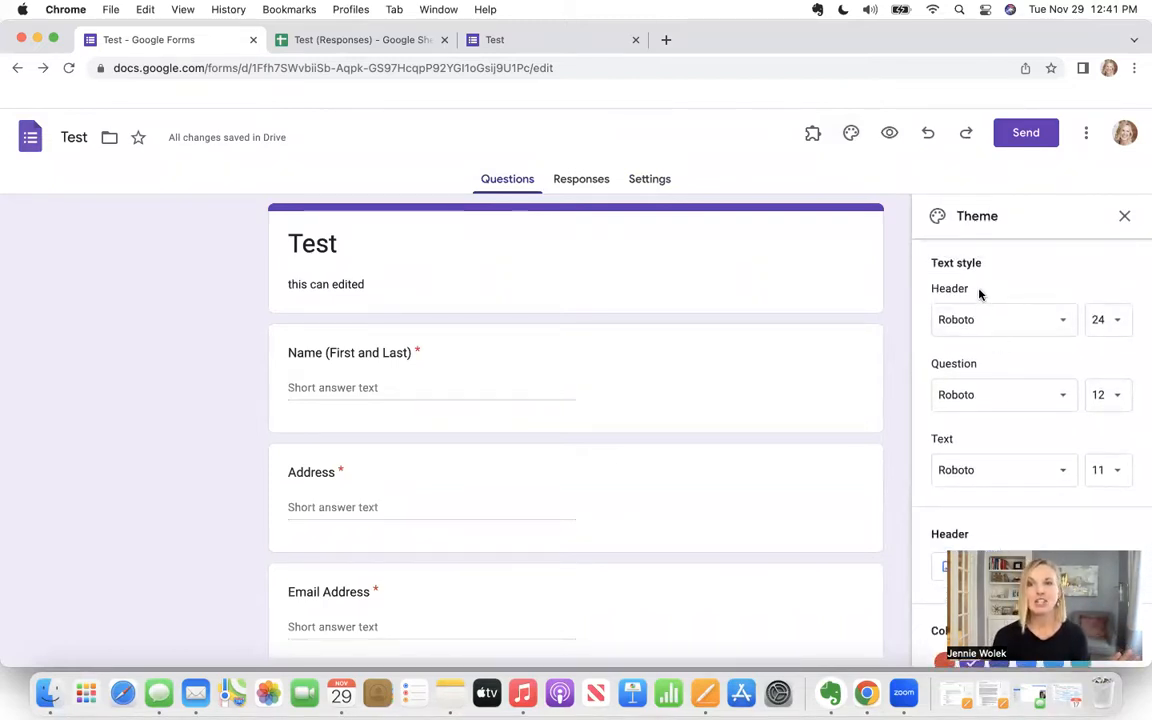
scroll(987, 273, "down", 3)
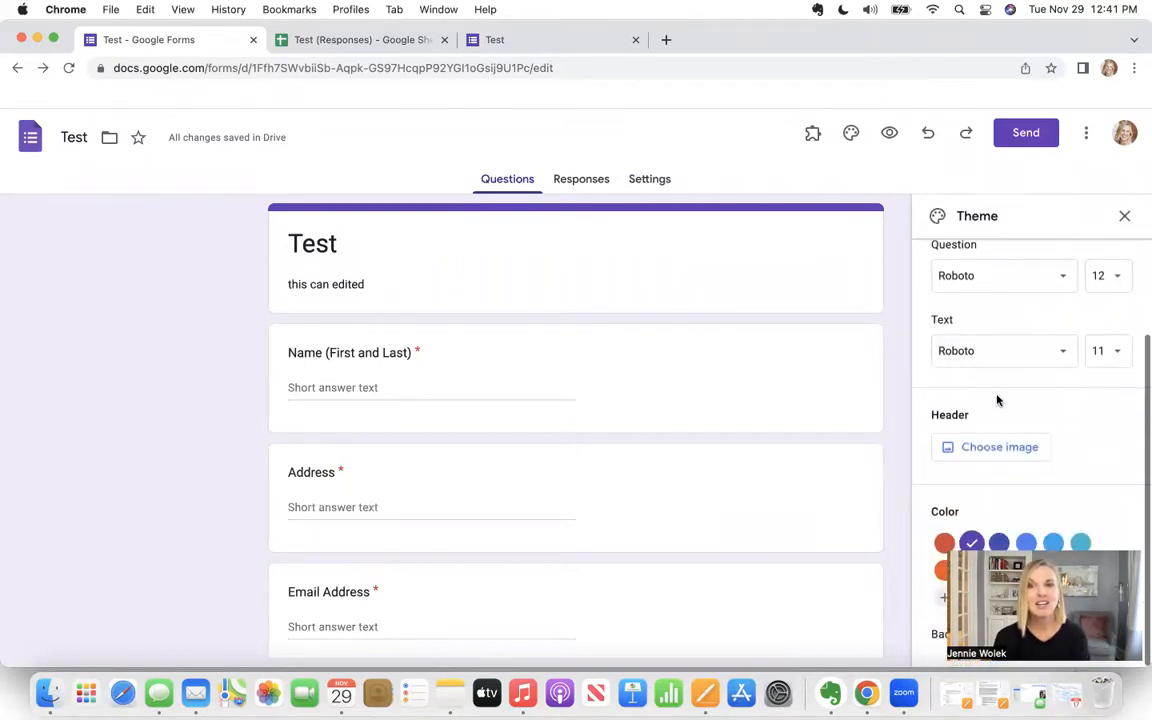
left_click(989, 449)
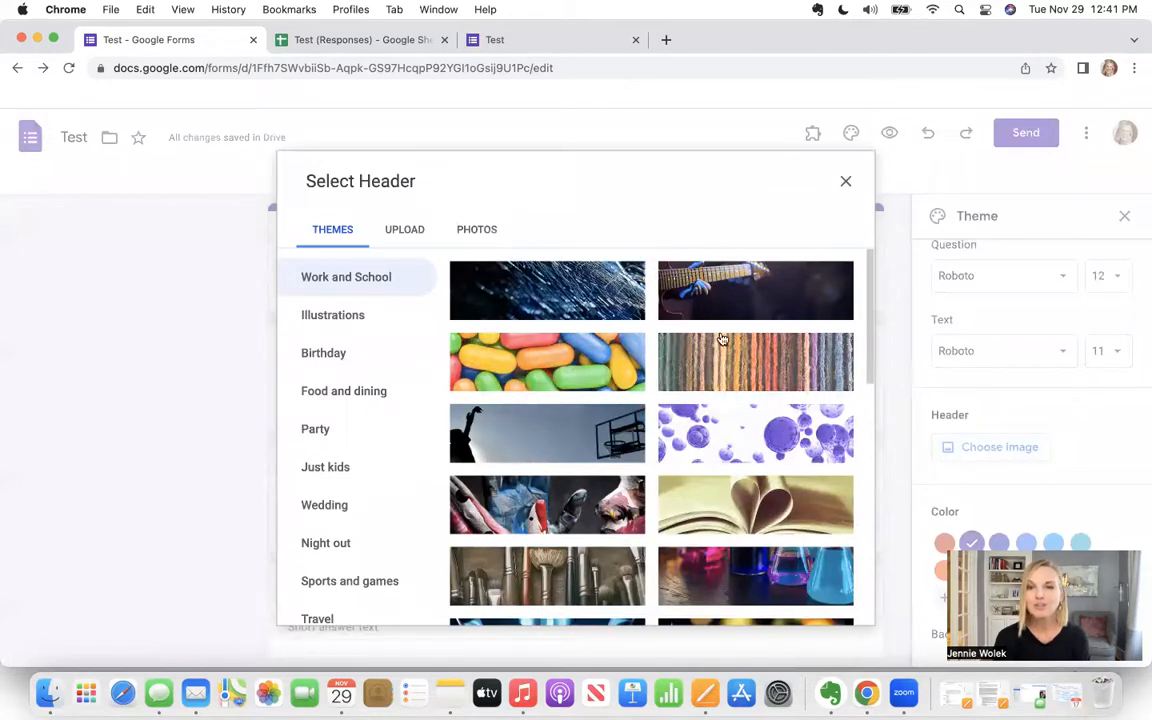
left_click(846, 184)
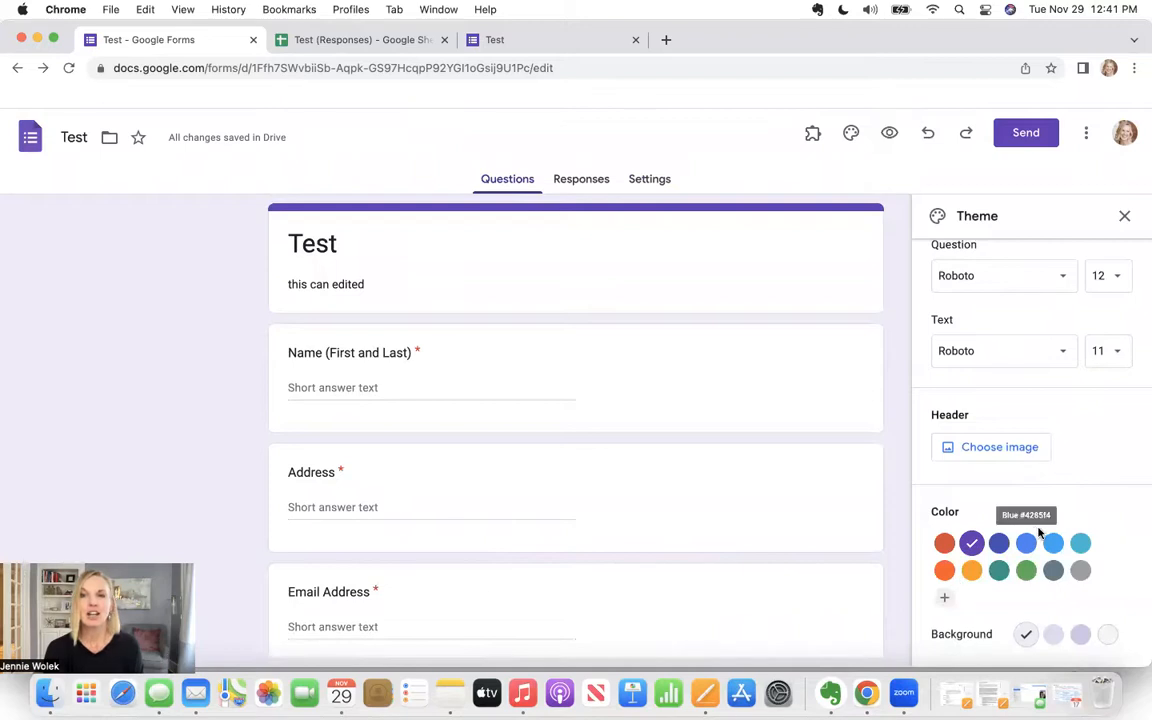
Step: Try out teal, cyan and red theme colors and several background shades on the form
left_click(999, 570)
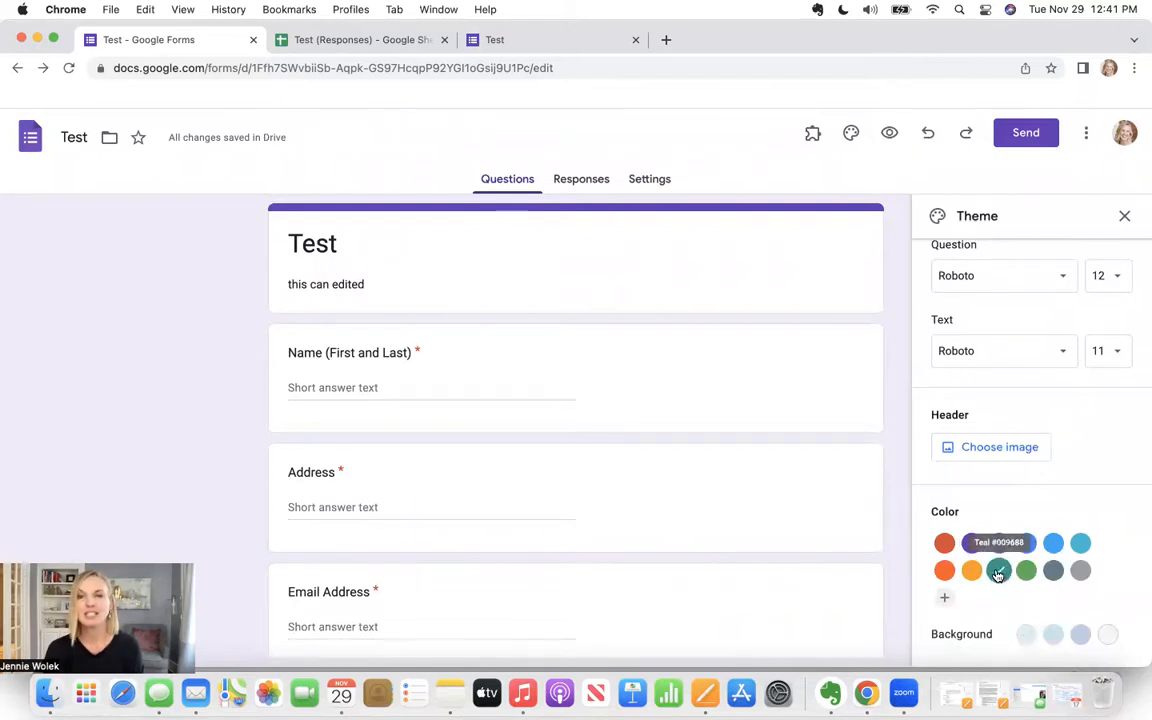
left_click(1081, 545)
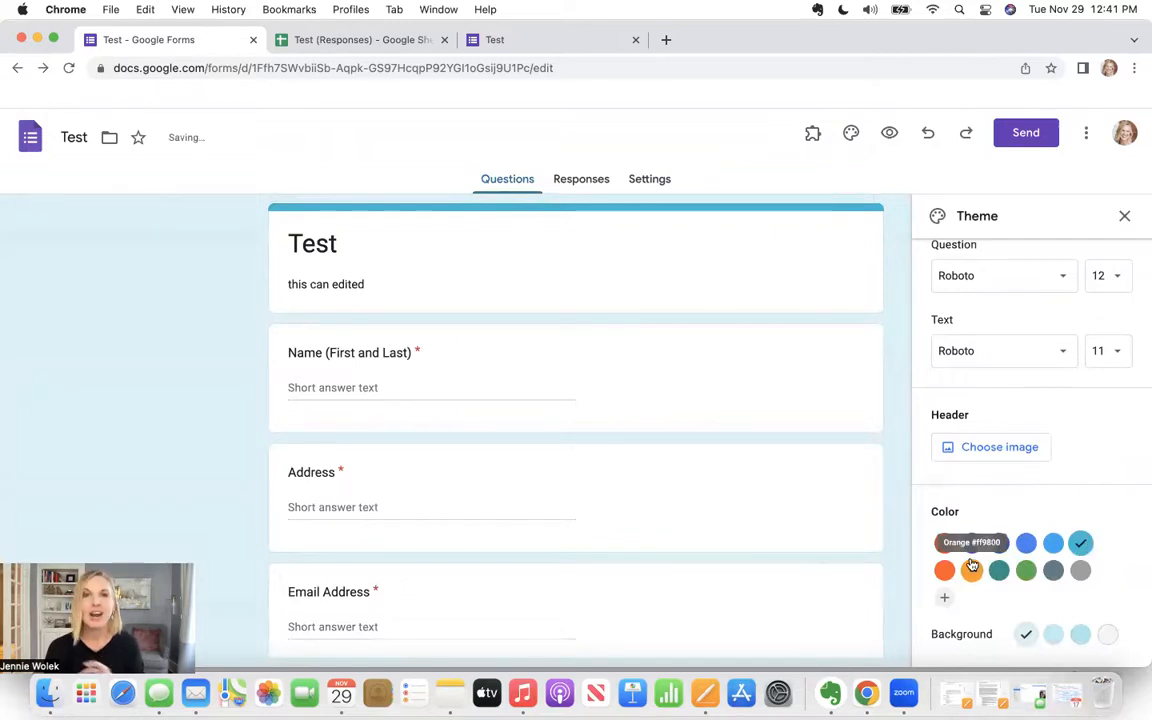
left_click(1052, 634)
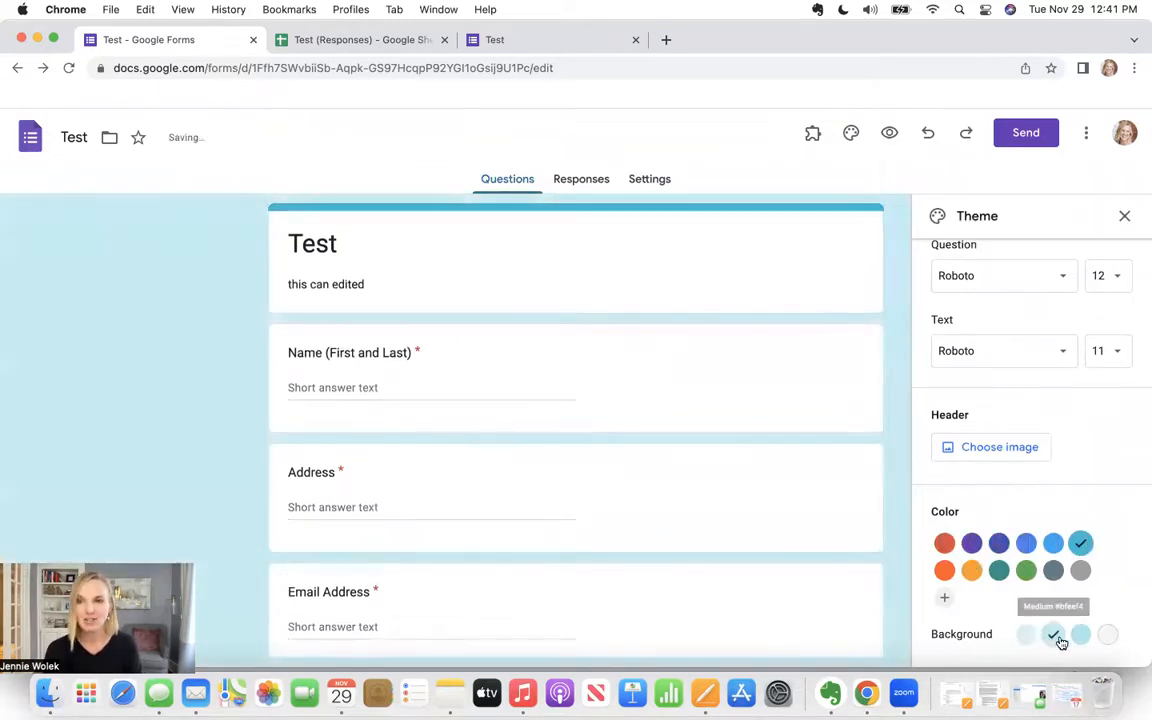
left_click(1081, 634)
left_click(1106, 634)
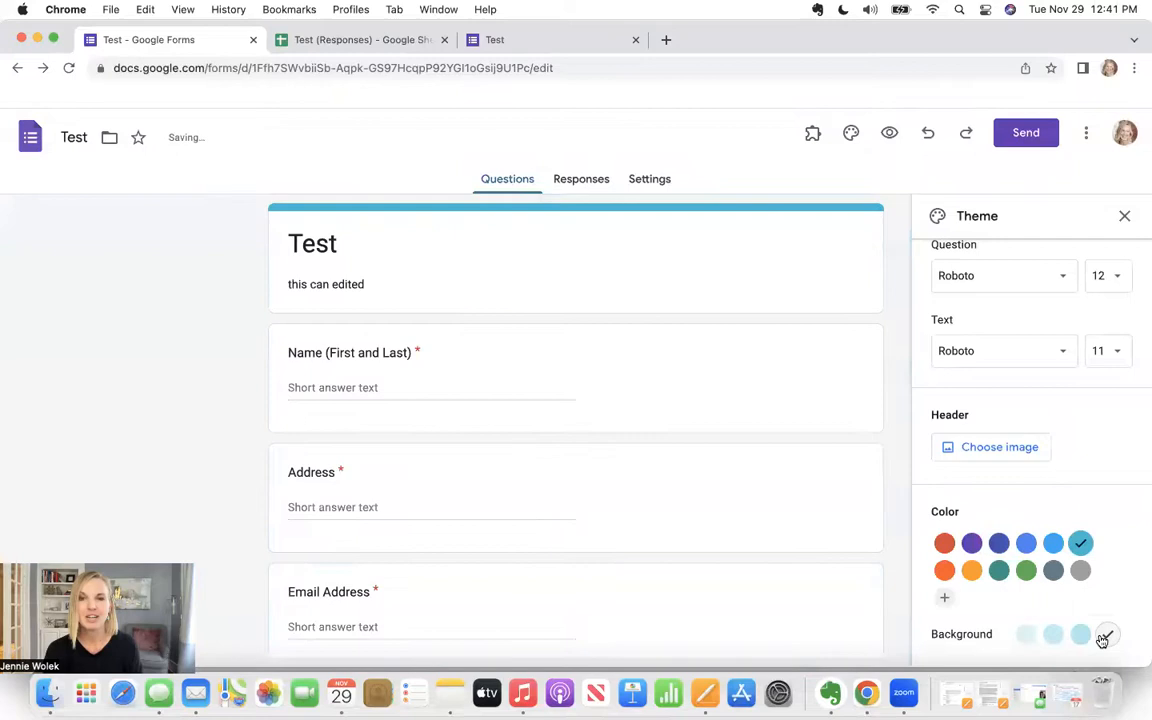
left_click(944, 543)
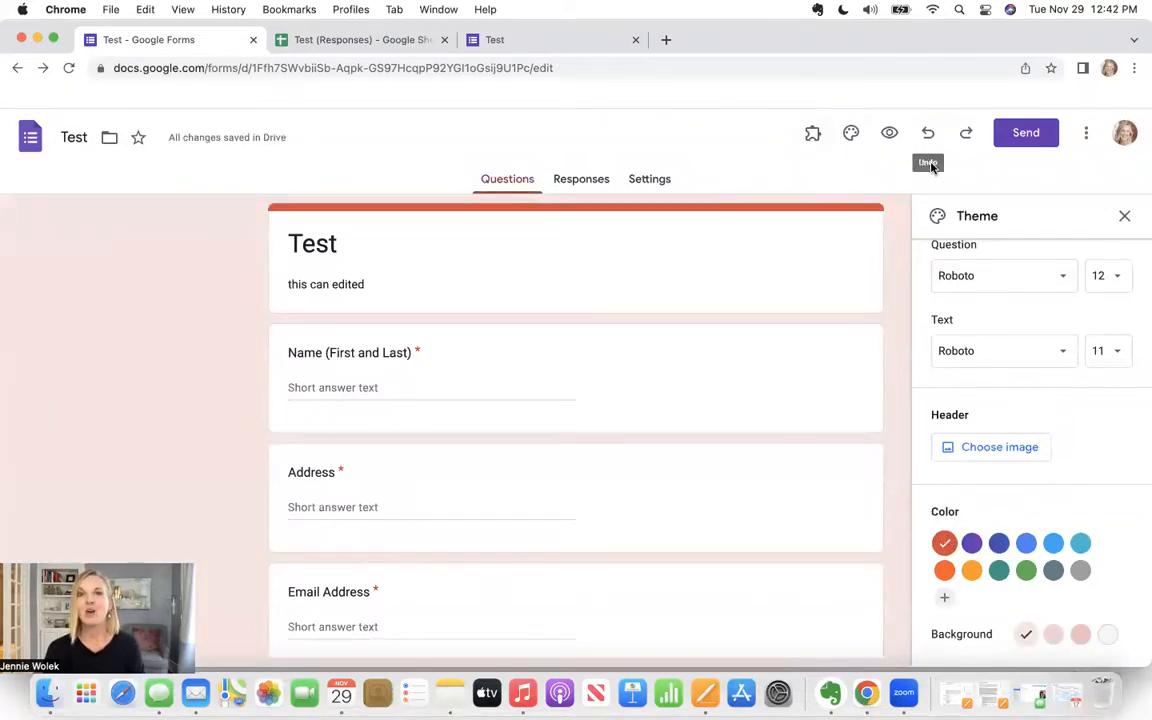
Step: Set the form's theme color to Blue #4285f4 and preview the whole form as respondents see it
left_click(1027, 545)
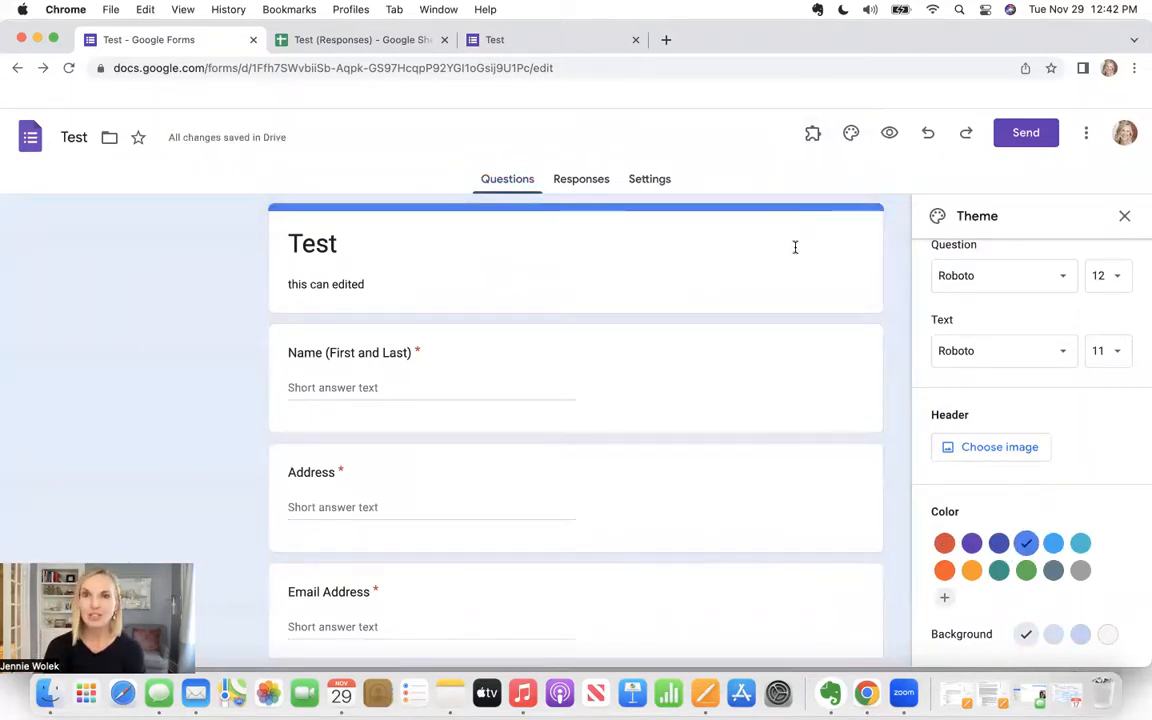
left_click(889, 136)
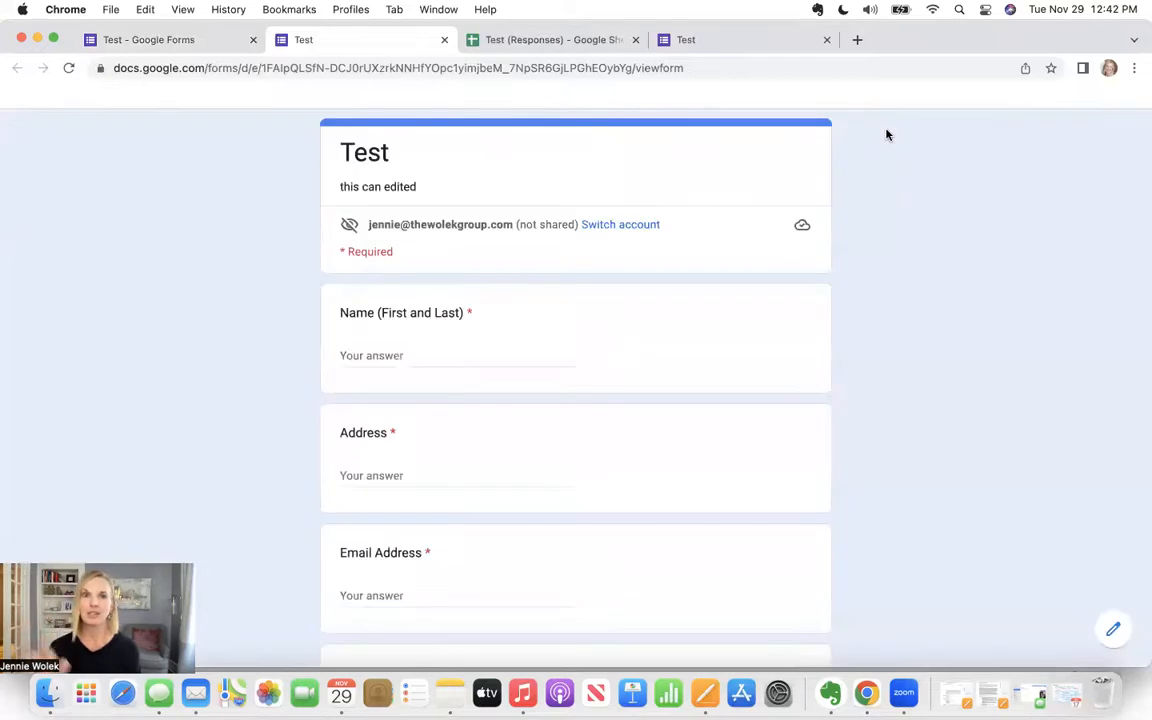
scroll(620, 460, "down", 6)
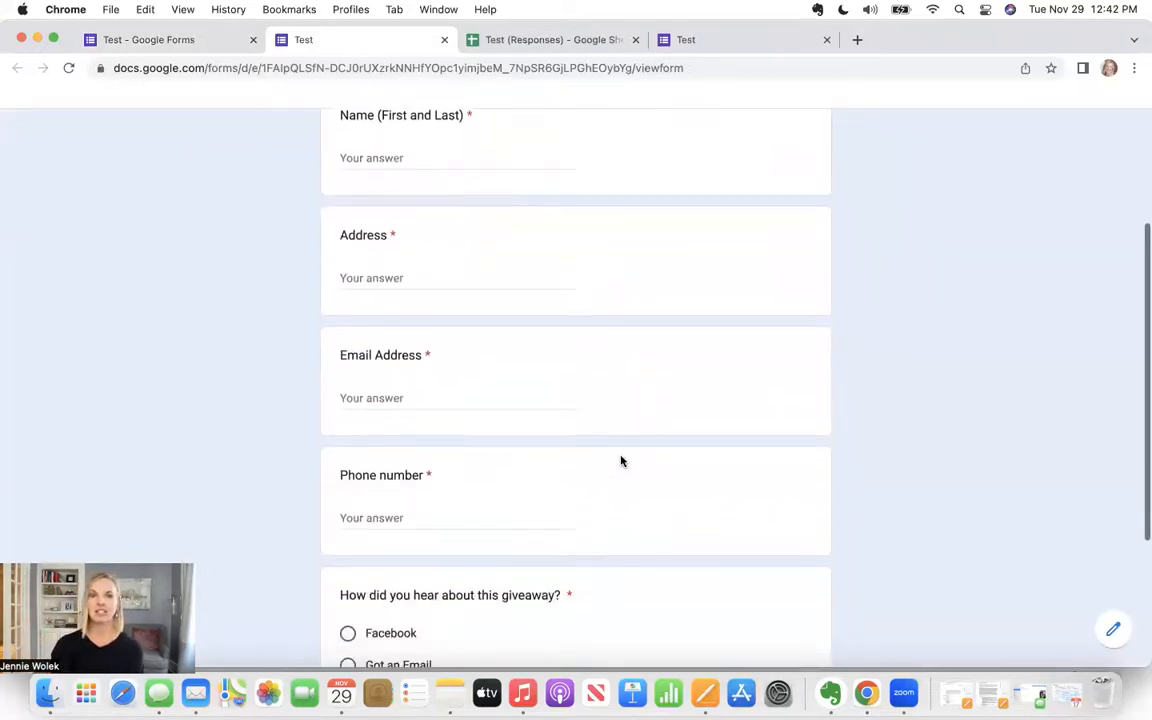
scroll(620, 460, "down", 2)
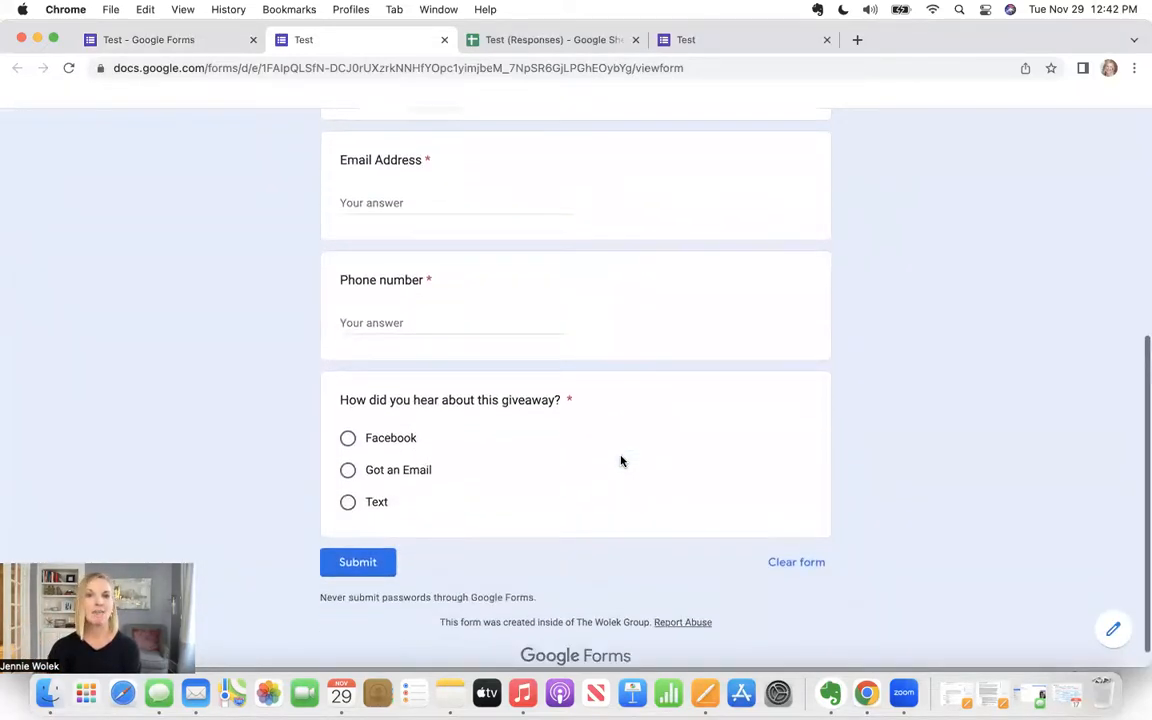
scroll(560, 450, "up", 5)
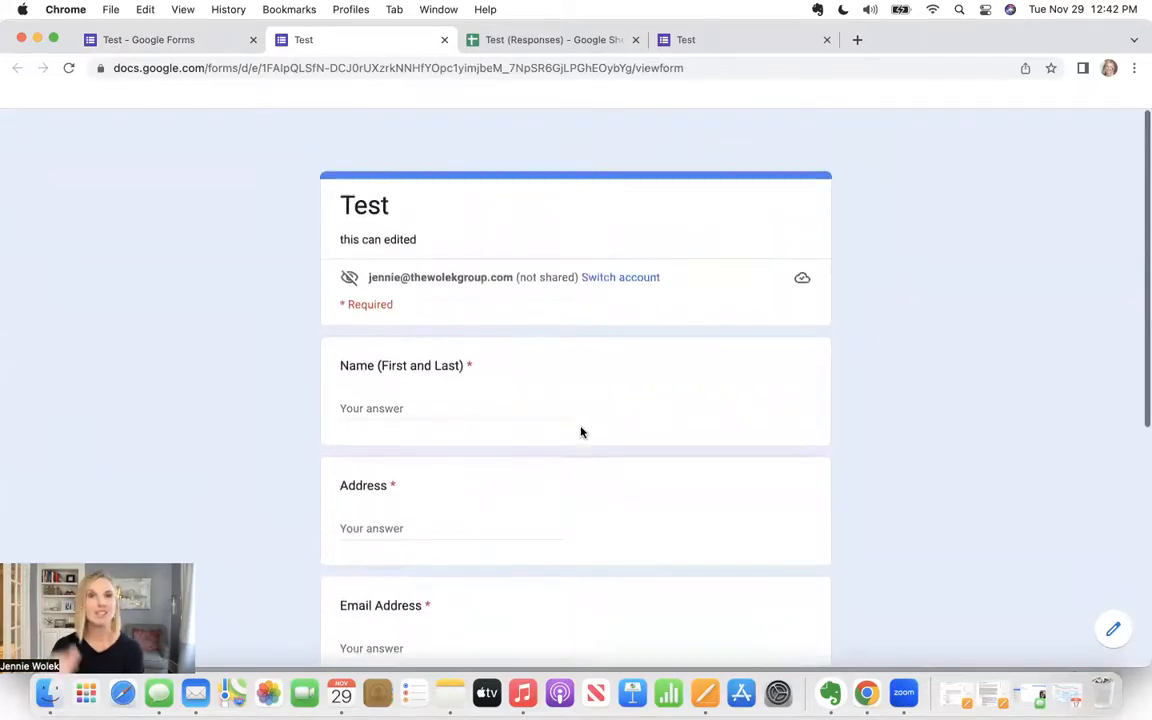
Step: Return to the form editor and examine the email sending options, trying out the inclusion of the form in the email
left_click(149, 42)
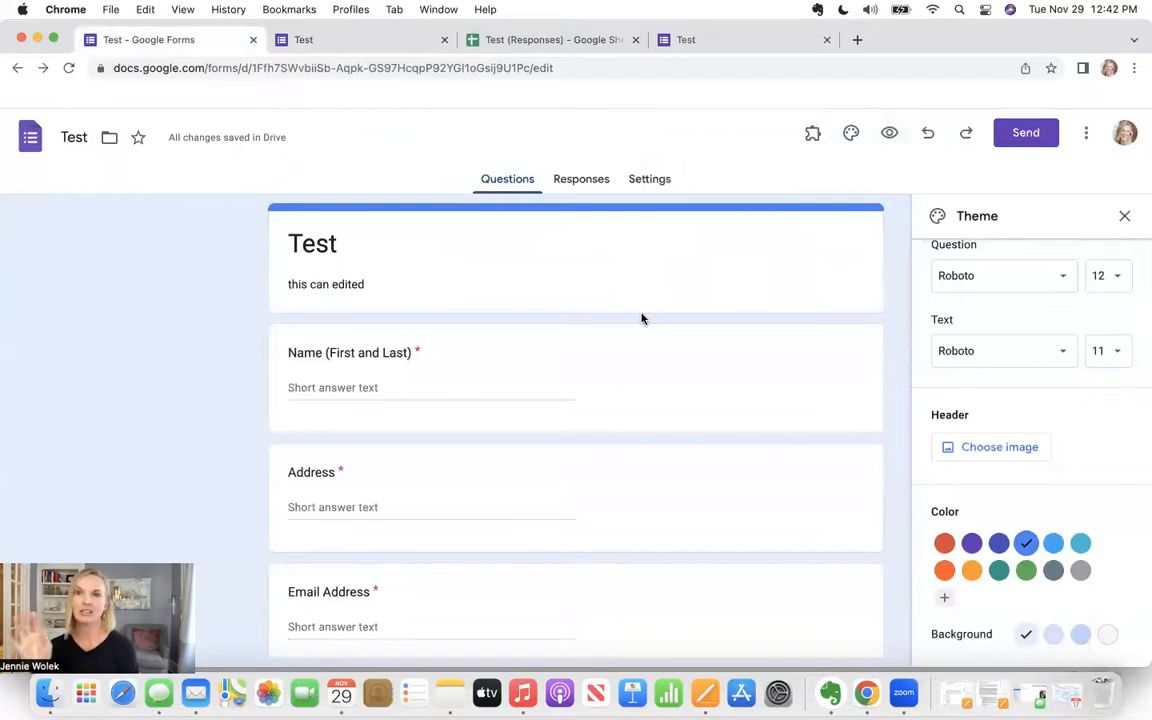
left_click(1028, 135)
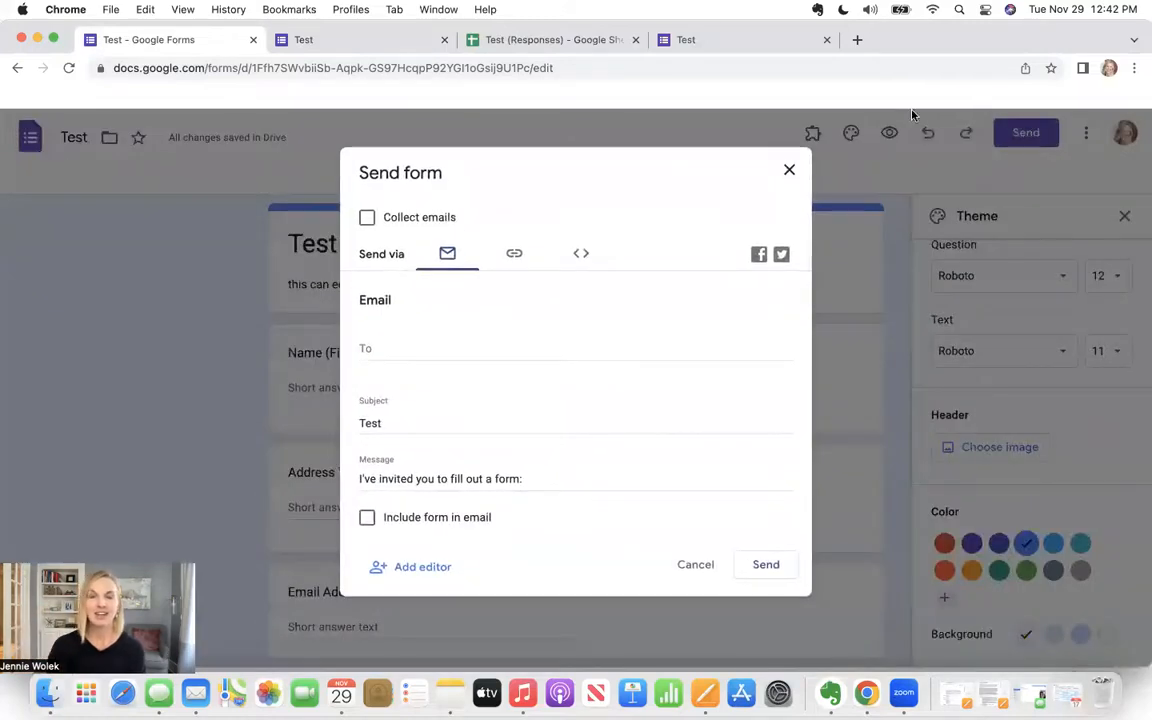
left_click(393, 346)
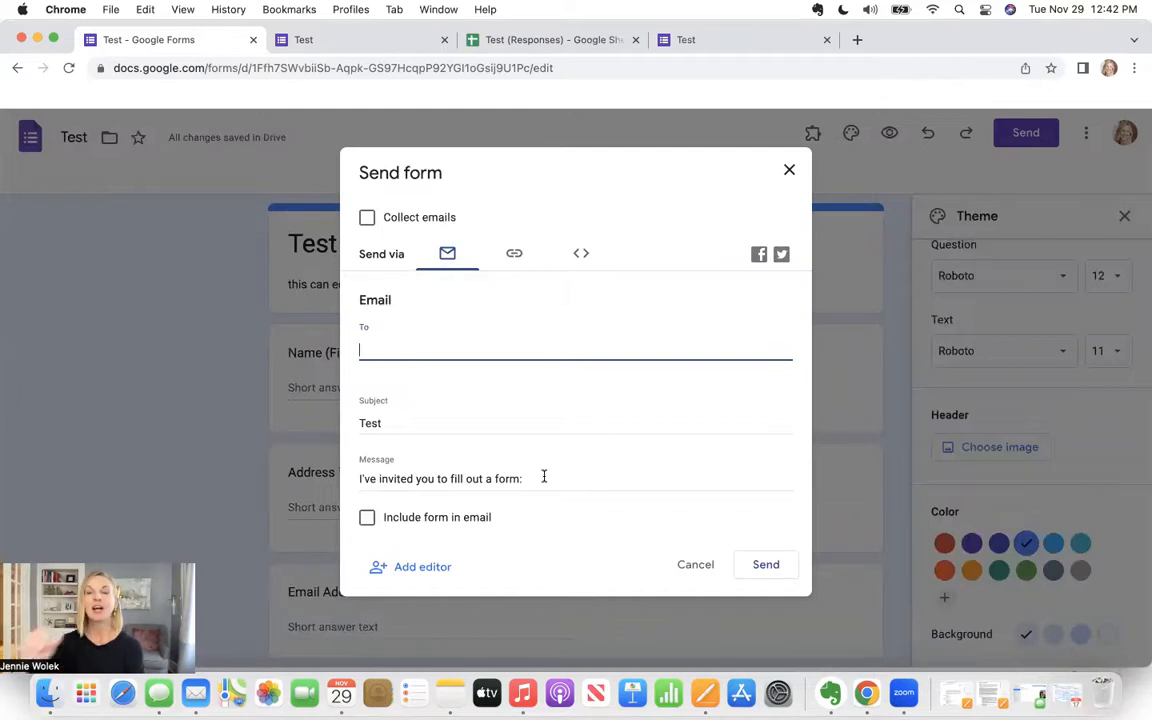
left_click(367, 519)
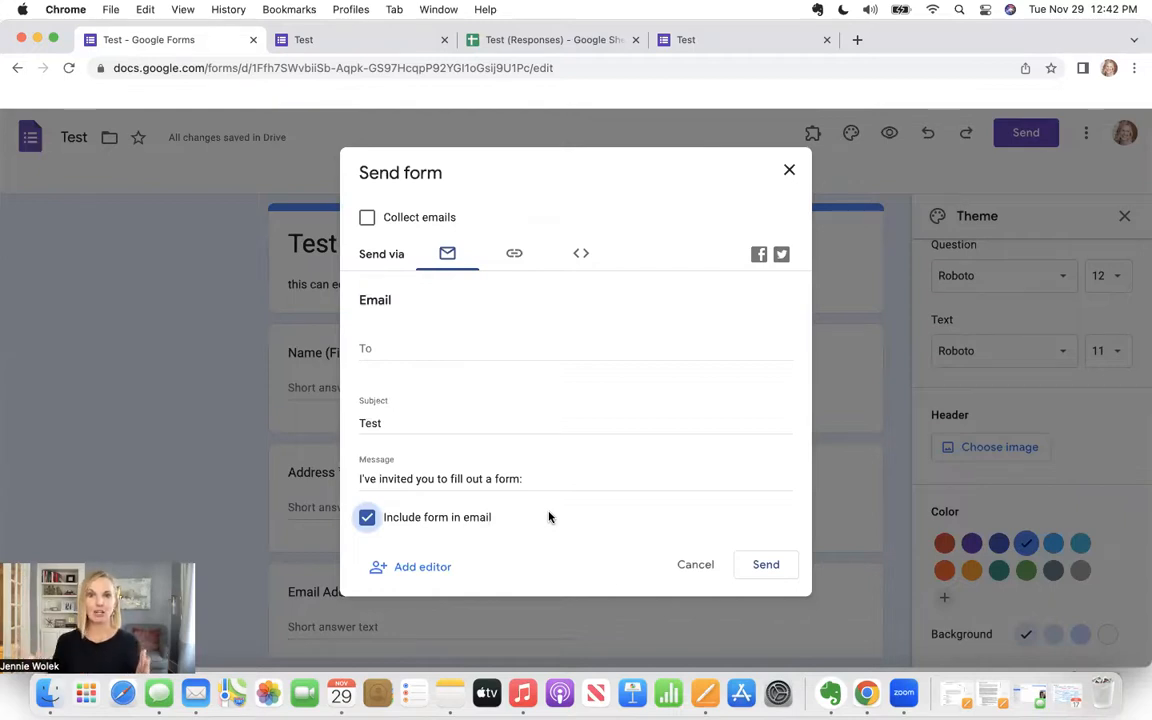
left_click(390, 522)
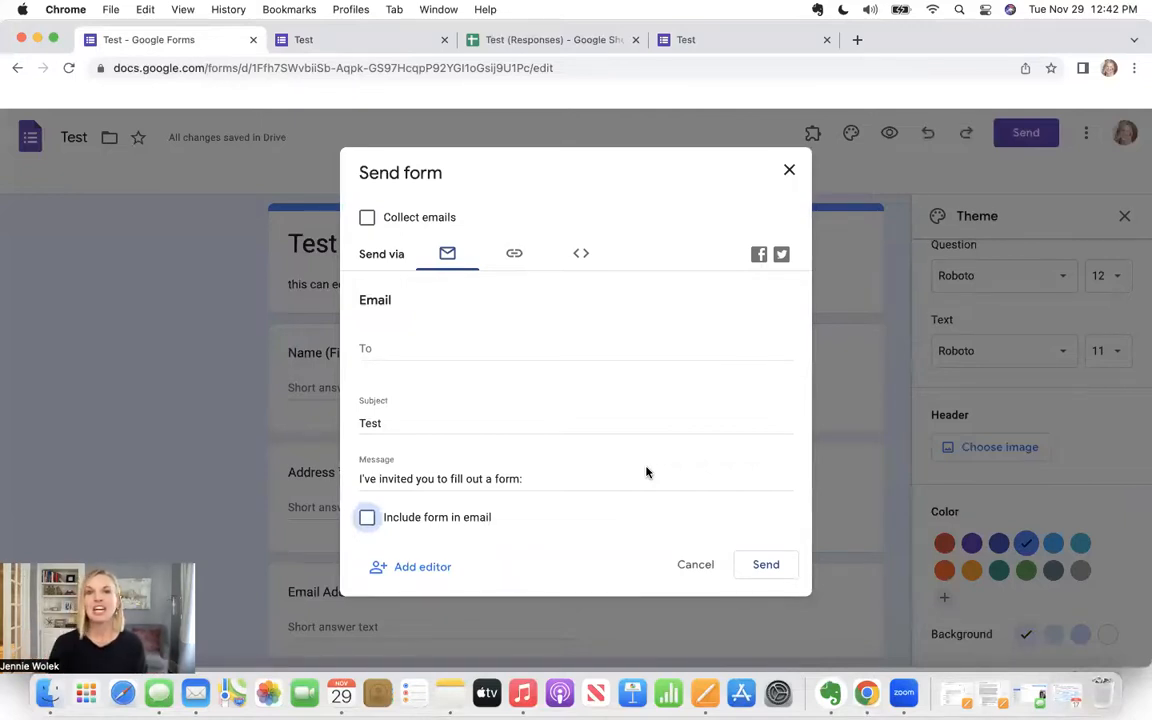
Step: Switch the form's sending method to a link, shorten the URL and copy it
left_click(513, 254)
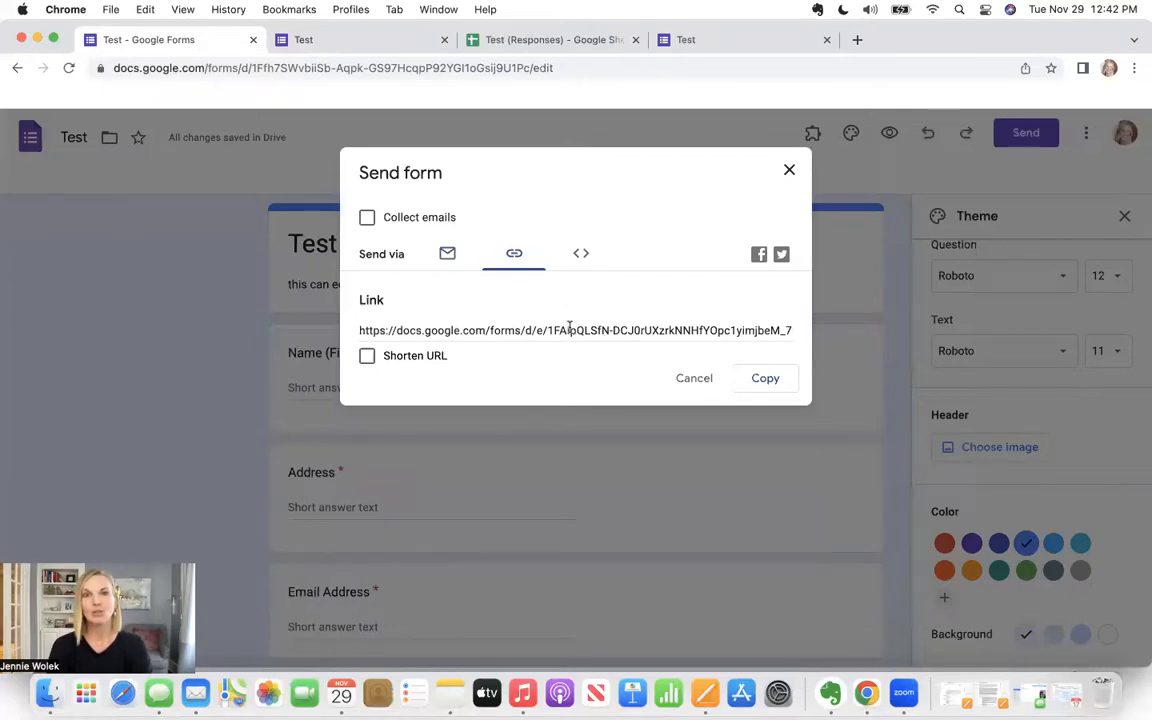
left_click(367, 358)
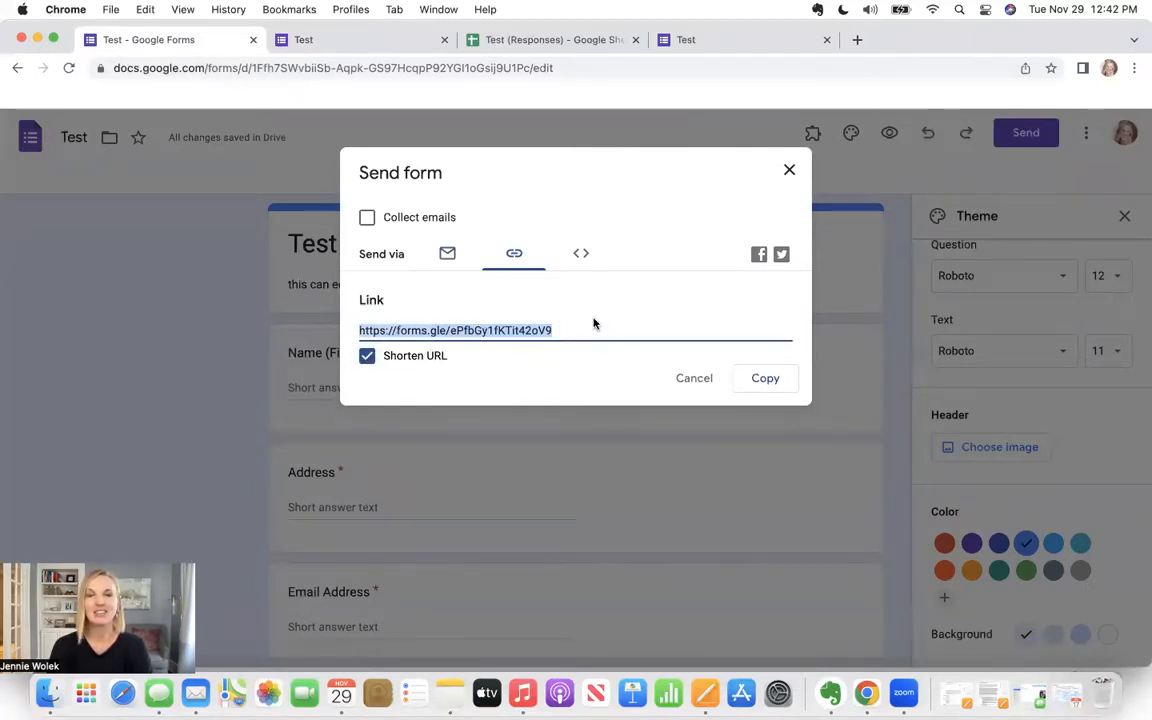
left_click(758, 380)
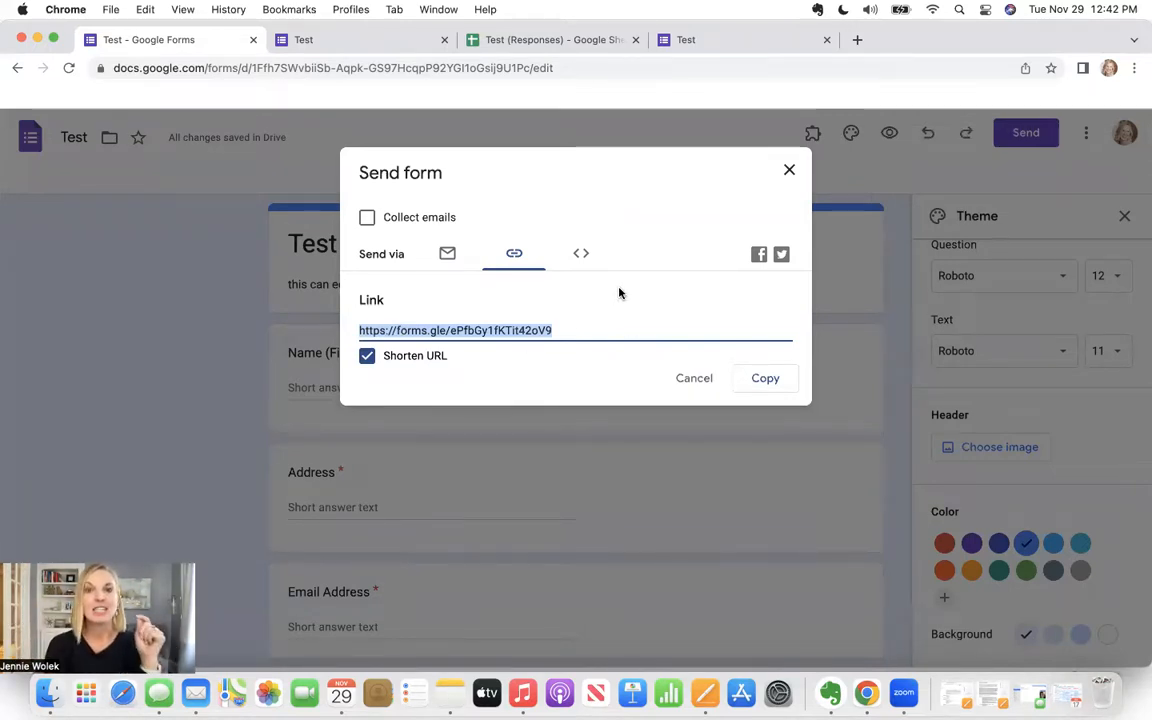
Step: Open the copied form link in a new browser tab to check it, and return to the editor to close the sending options
left_click(857, 40)
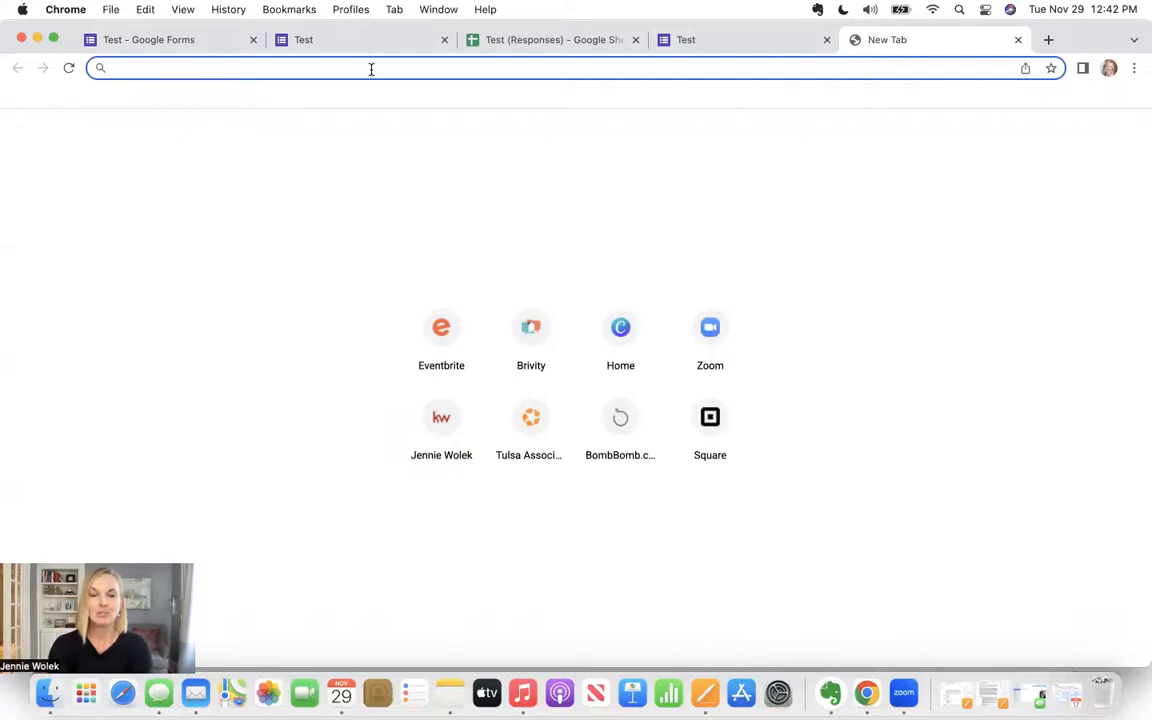
key("super+v")
key("Return")
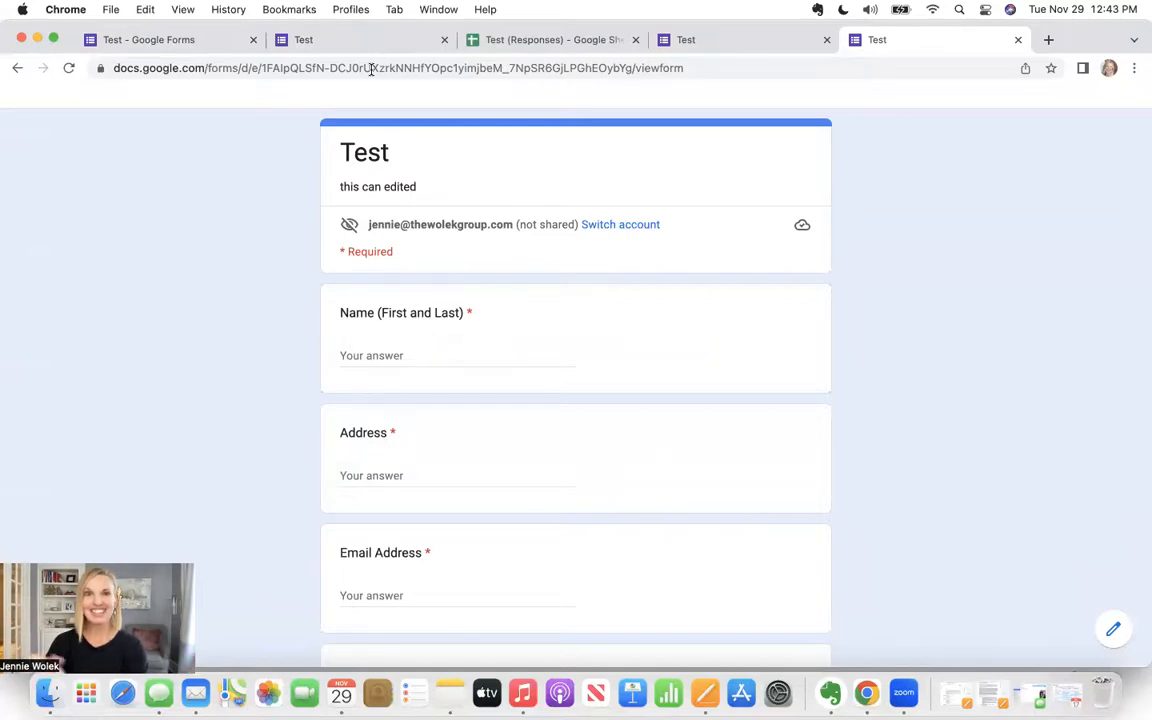
left_click(160, 40)
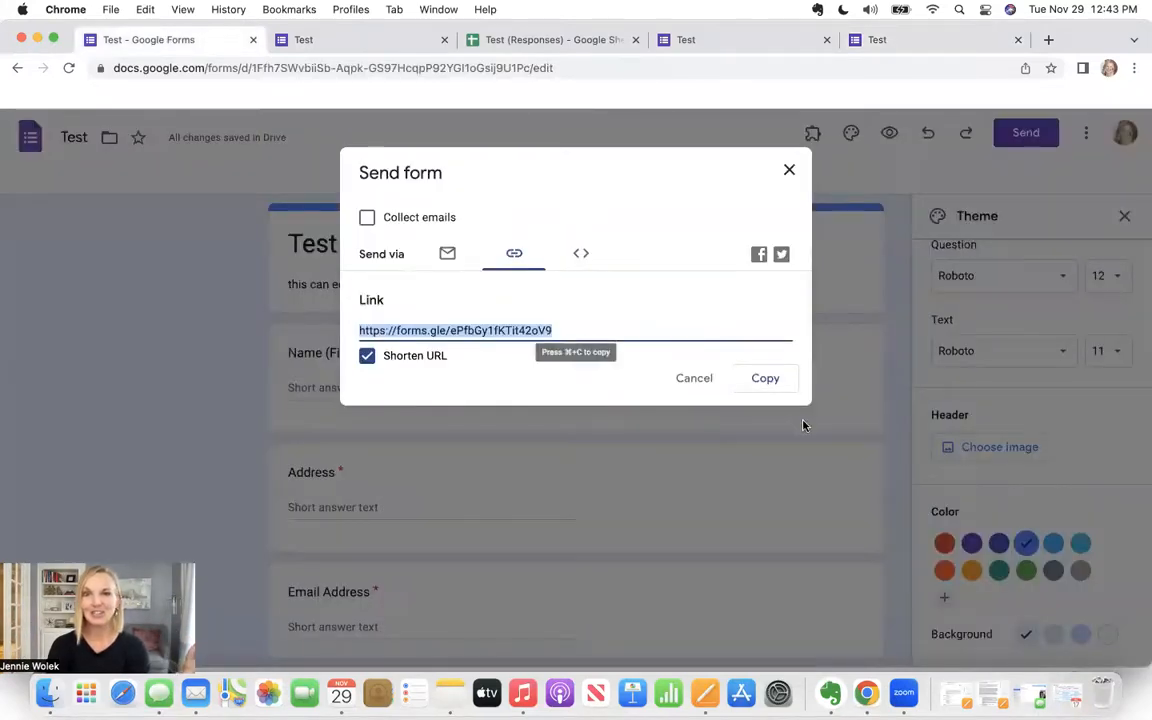
left_click(789, 170)
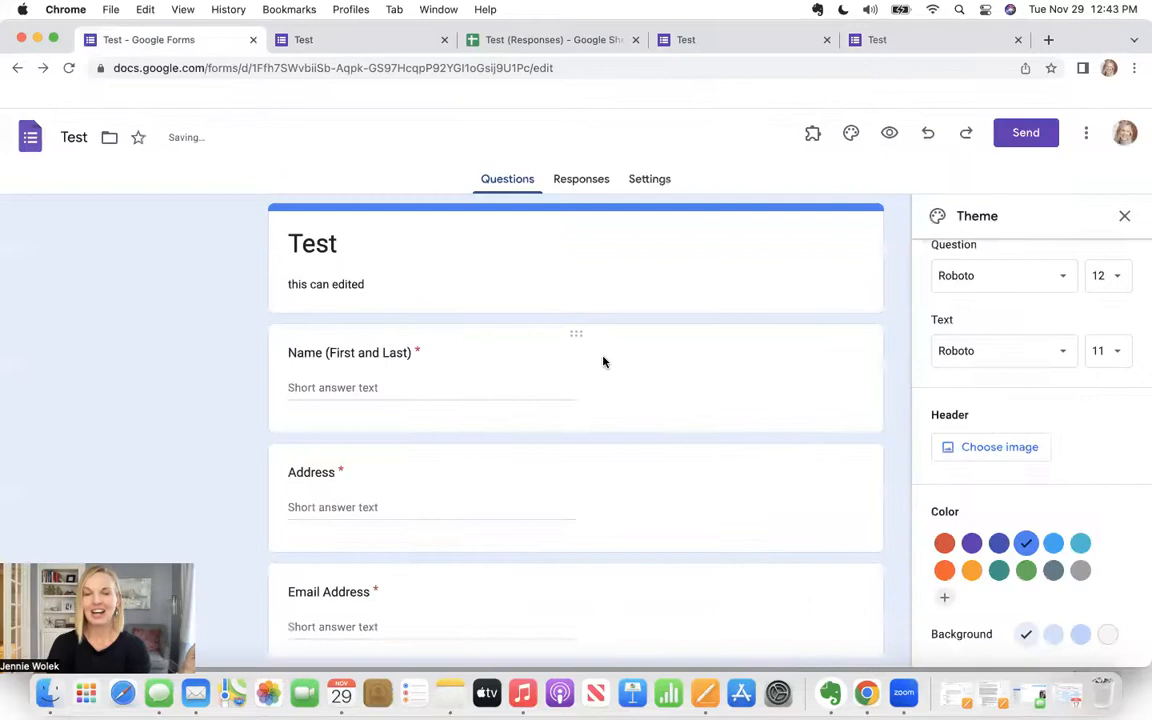